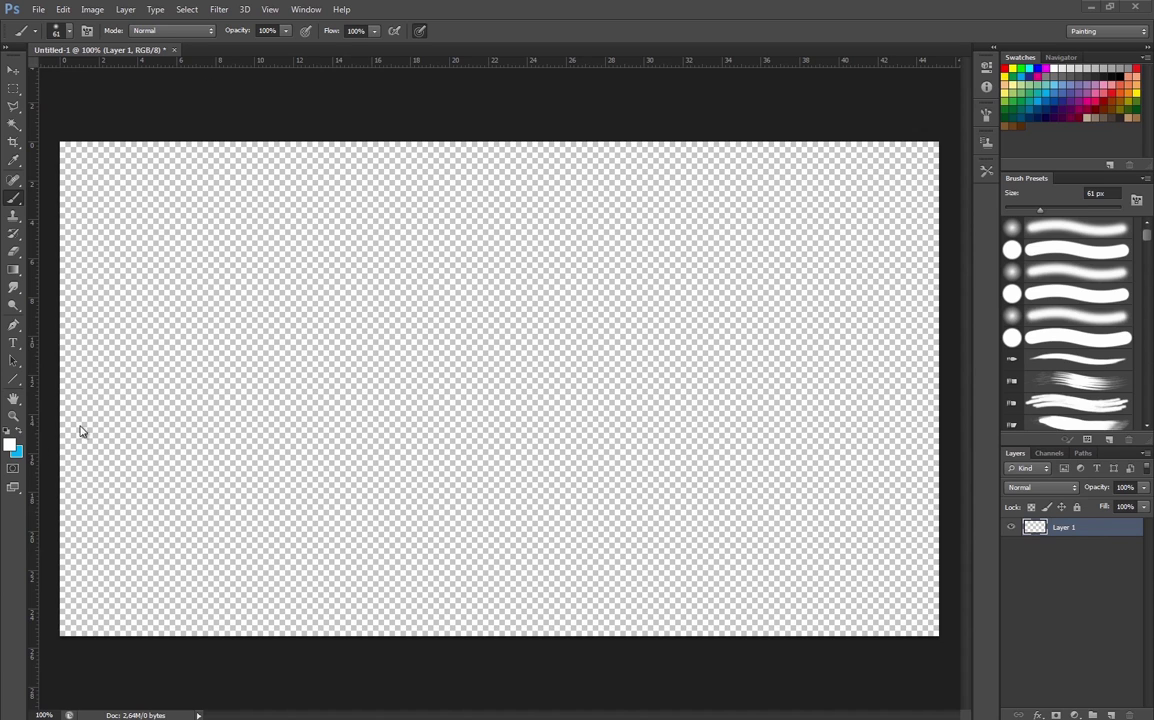
Step: Set the foreground colour to blue 0042ff and the background colour to light cyan 00c6ff
{"action": "left_click", "coordinate": [9, 444]}
{"action": "left_click", "coordinate": [240, 189]}
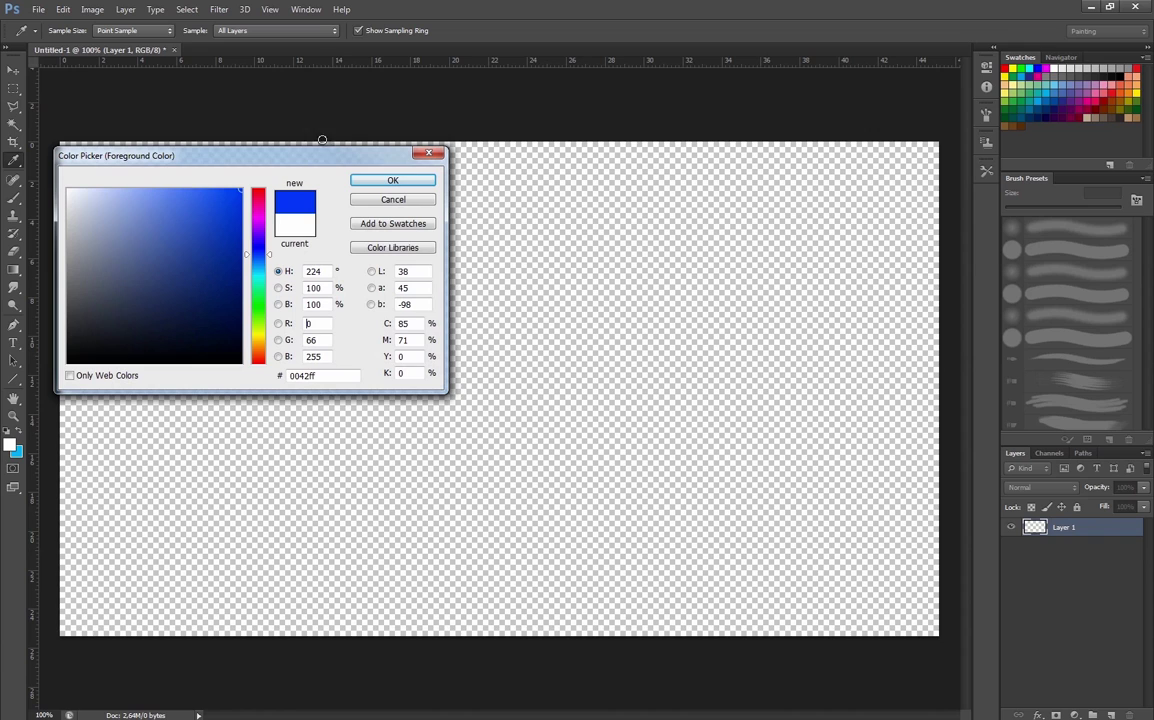
{"action": "left_click", "coordinate": [393, 180]}
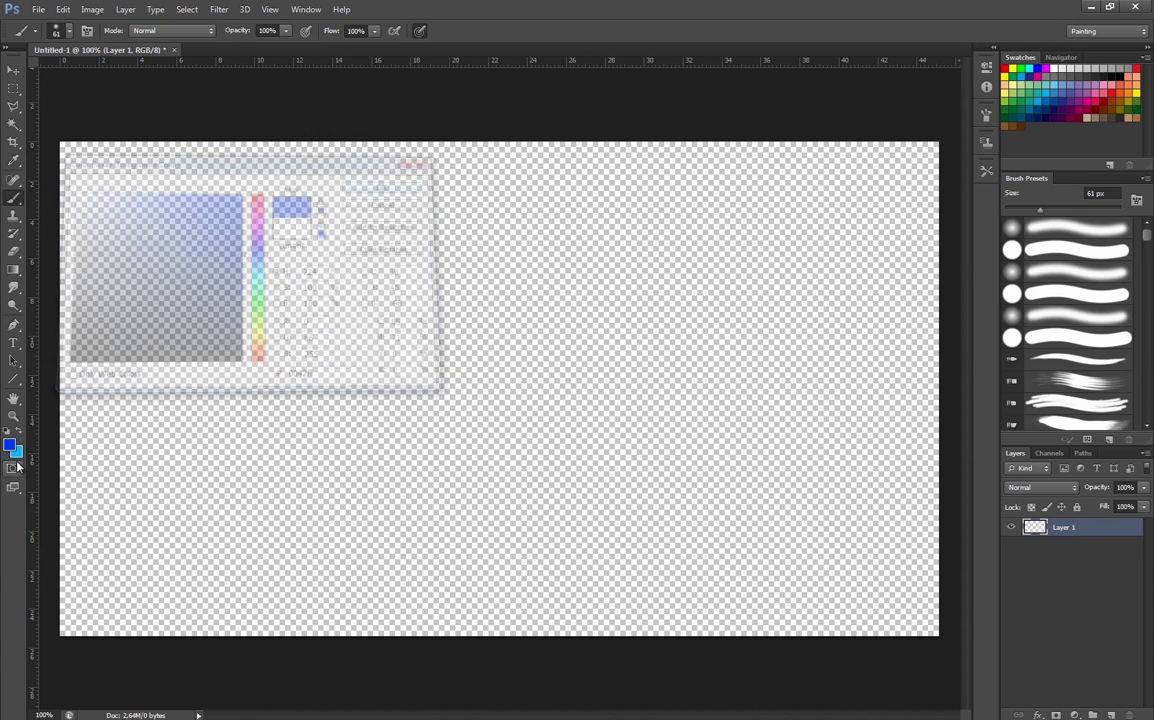
{"action": "left_click", "coordinate": [10, 443]}
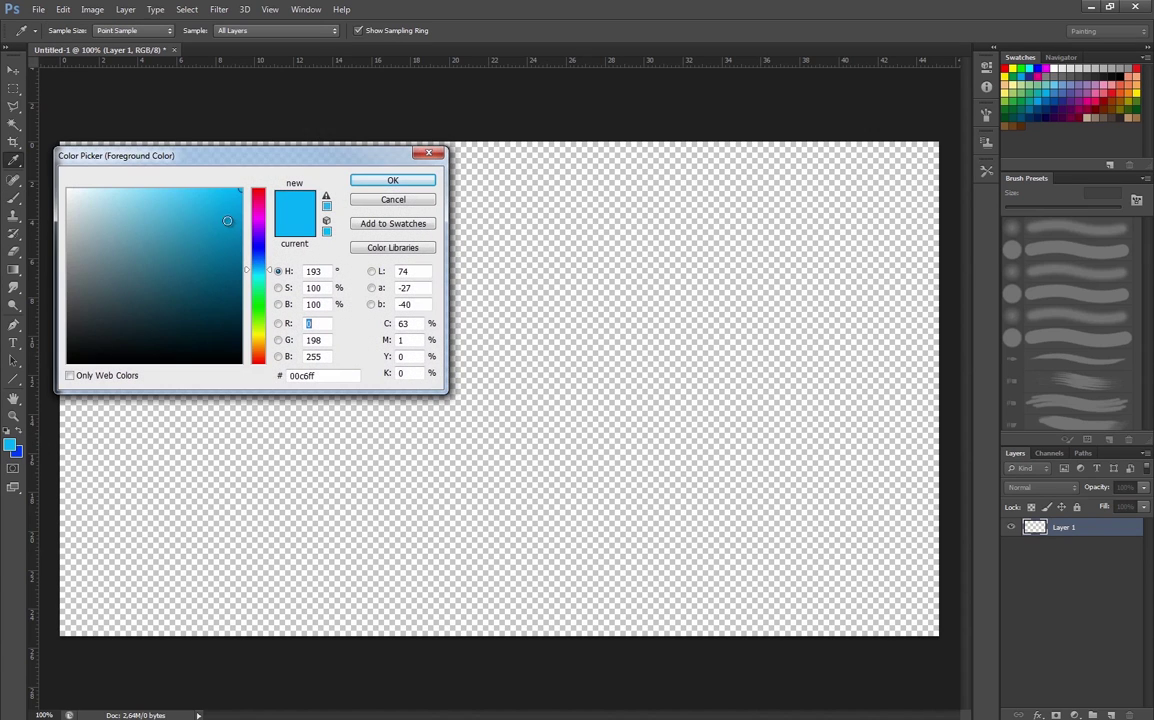
{"action": "left_click", "coordinate": [393, 180]}
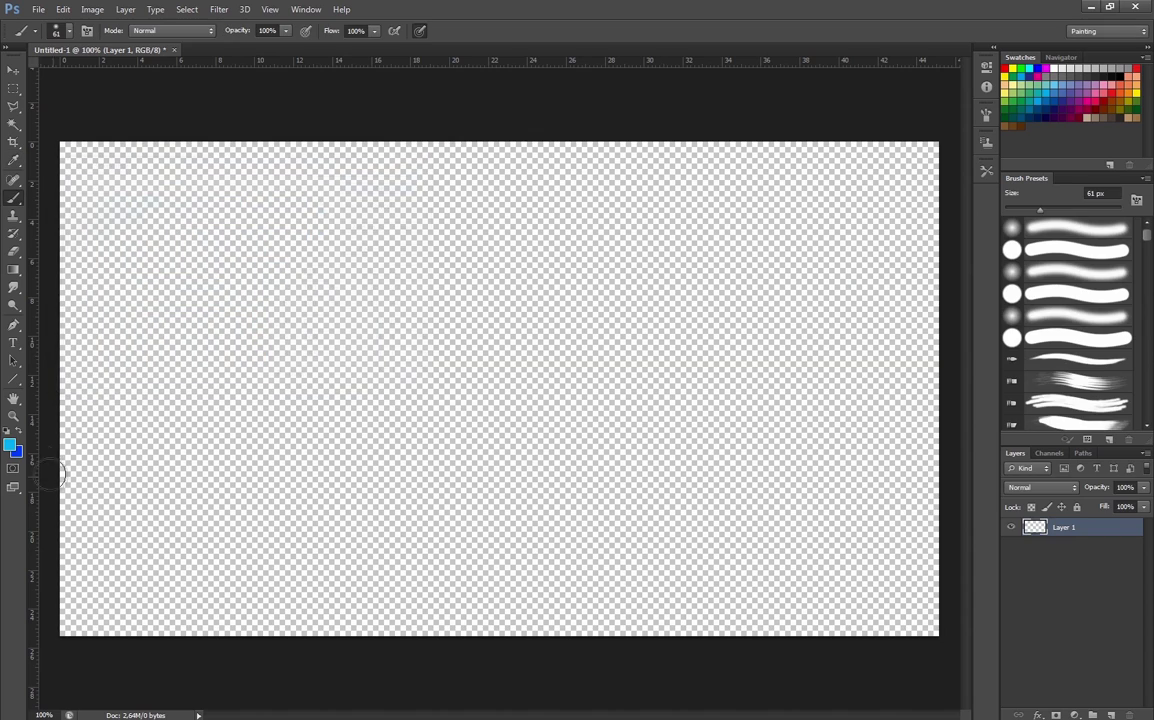
Step: Make blue the main colour and fill Layer 1 with a bottom-right to upper-left gradient
{"action": "left_click", "coordinate": [22, 431]}
{"action": "left_click", "coordinate": [14, 268]}
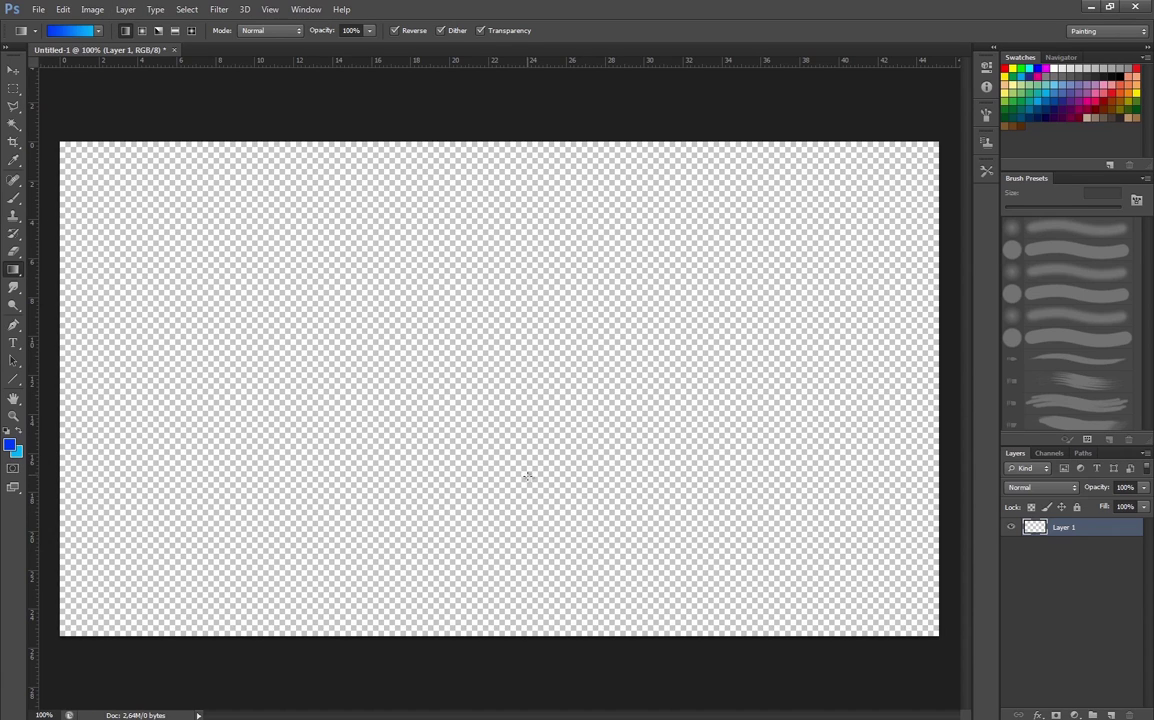
{"action": "left_click_drag", "start_coordinate": [935, 633], "coordinate": [105, 182]}
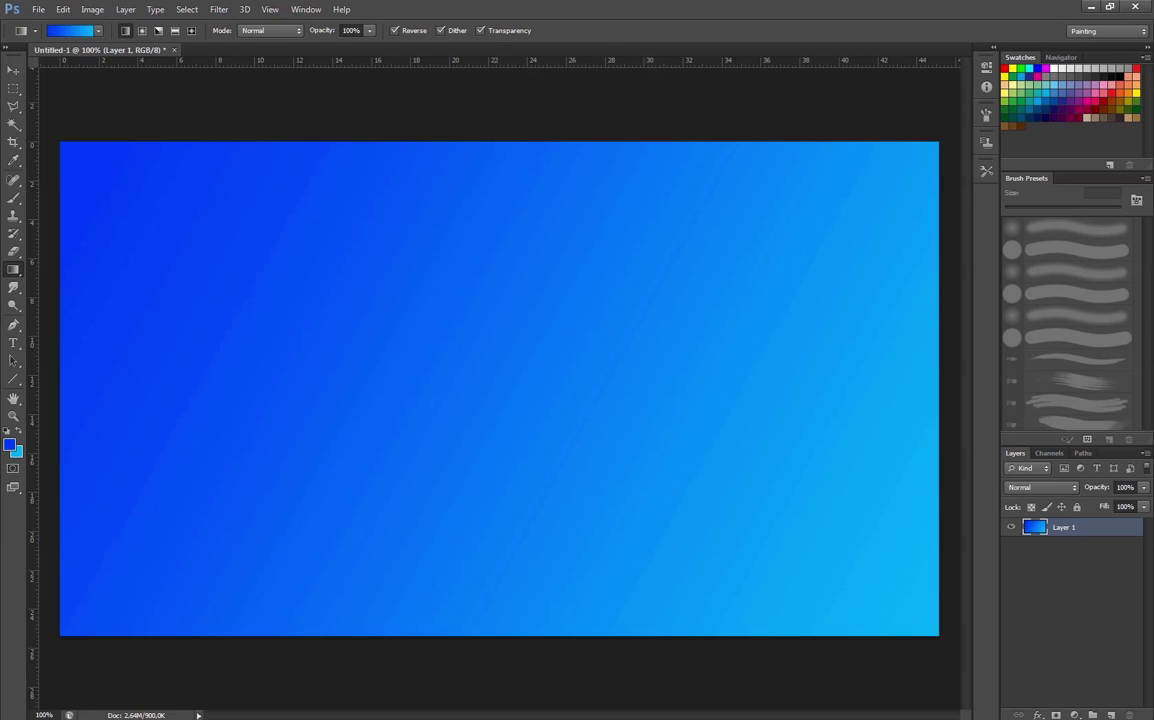
Step: Add a new layer and shrink the Brush Tool to about 21 px, undoing a test blue stroke
{"action": "key", "text": "ctrl+shift+alt+n"}
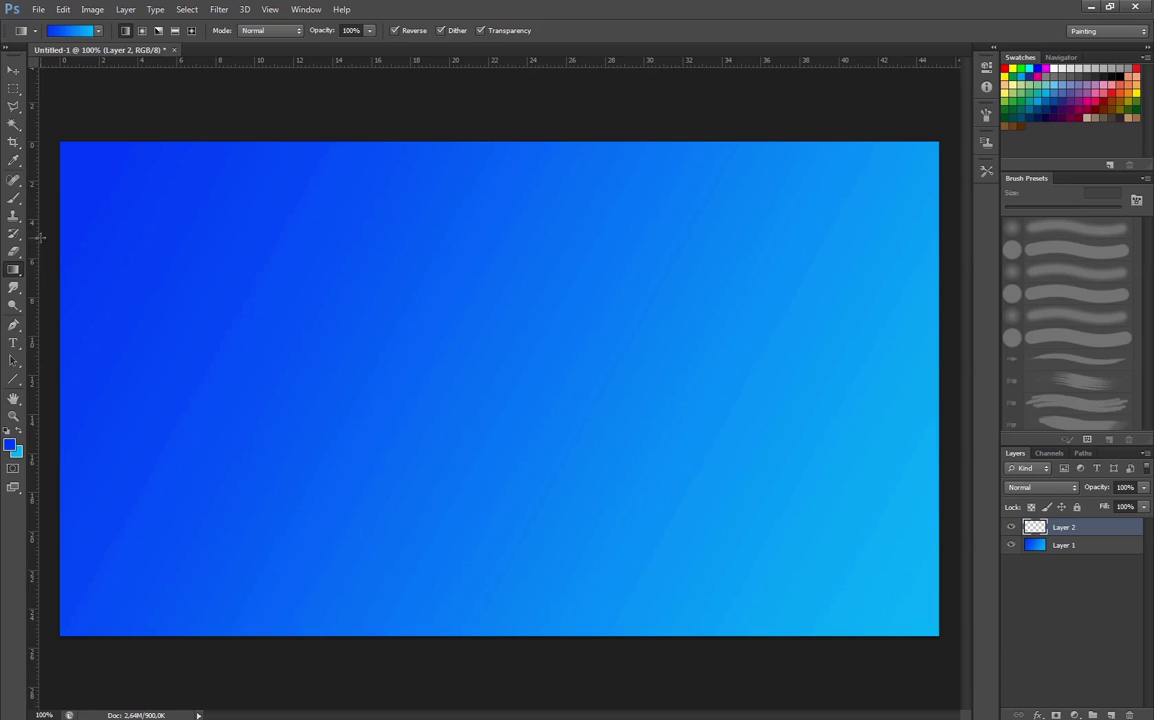
{"action": "left_click", "coordinate": [13, 198]}
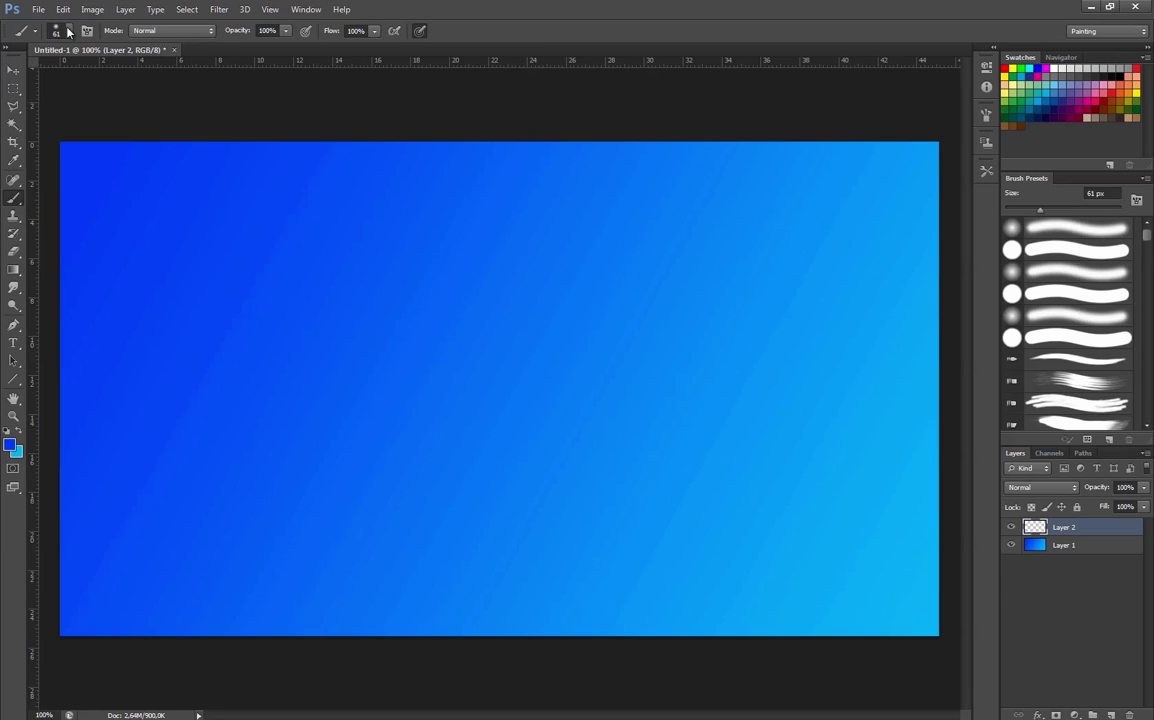
{"action": "left_click_drag", "start_coordinate": [1040, 209], "coordinate": [1017, 211]}
{"action": "left_click_drag", "start_coordinate": [905, 545], "coordinate": [937, 630]}
{"action": "mouse_move", "coordinate": [889, 490]}
{"action": "left_mouse_down"}
{"action": "mouse_move", "coordinate": [858, 343]}
{"action": "mouse_move", "coordinate": [871, 188]}
{"action": "left_mouse_up"}
{"action": "key", "text": "ctrl+z"}
Step: Switch the paint colour to white and paint two curved streaks from the bottom-right corner upward
{"action": "left_click", "coordinate": [10, 445]}
{"action": "left_click", "coordinate": [70, 190]}
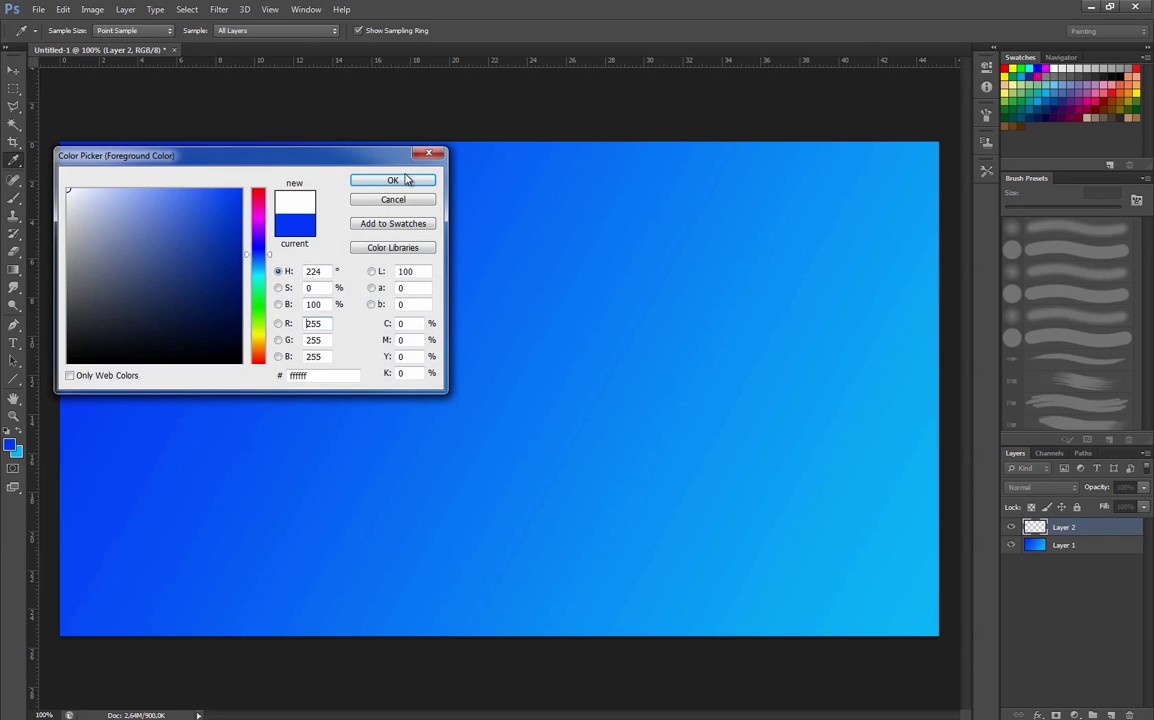
{"action": "left_click", "coordinate": [391, 181]}
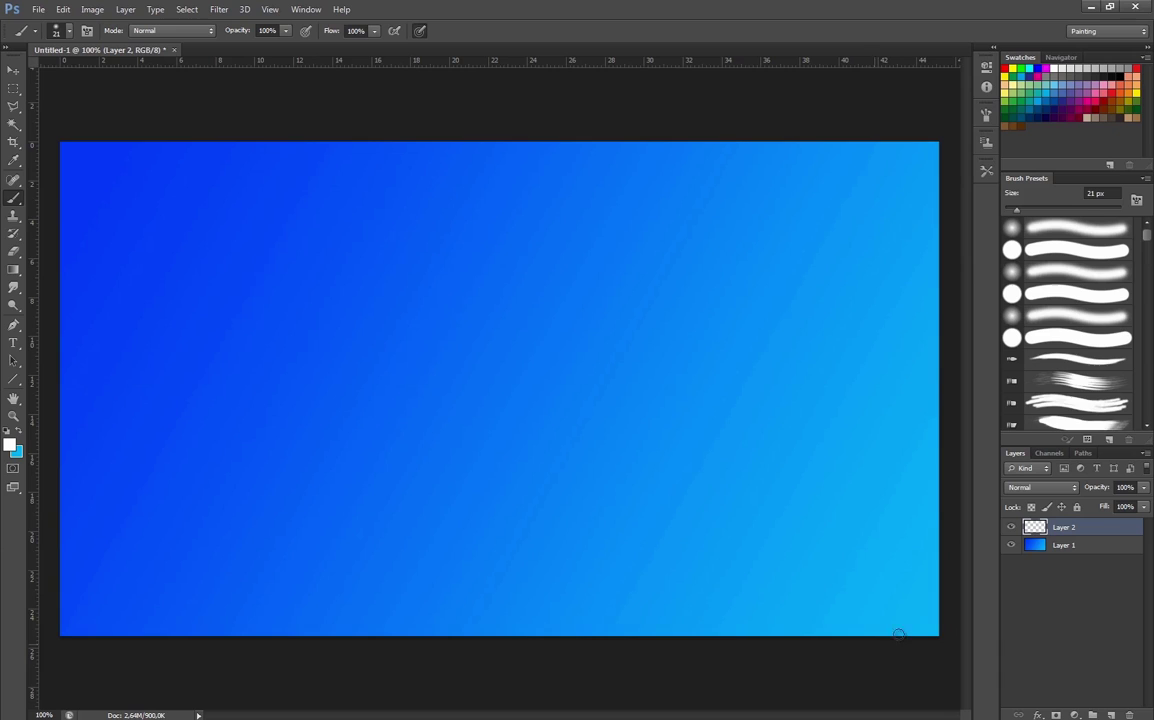
{"action": "mouse_move", "coordinate": [943, 641]}
{"action": "left_mouse_down"}
{"action": "mouse_move", "coordinate": [889, 562]}
{"action": "mouse_move", "coordinate": [817, 274]}
{"action": "mouse_move", "coordinate": [863, 142]}
{"action": "left_mouse_up"}
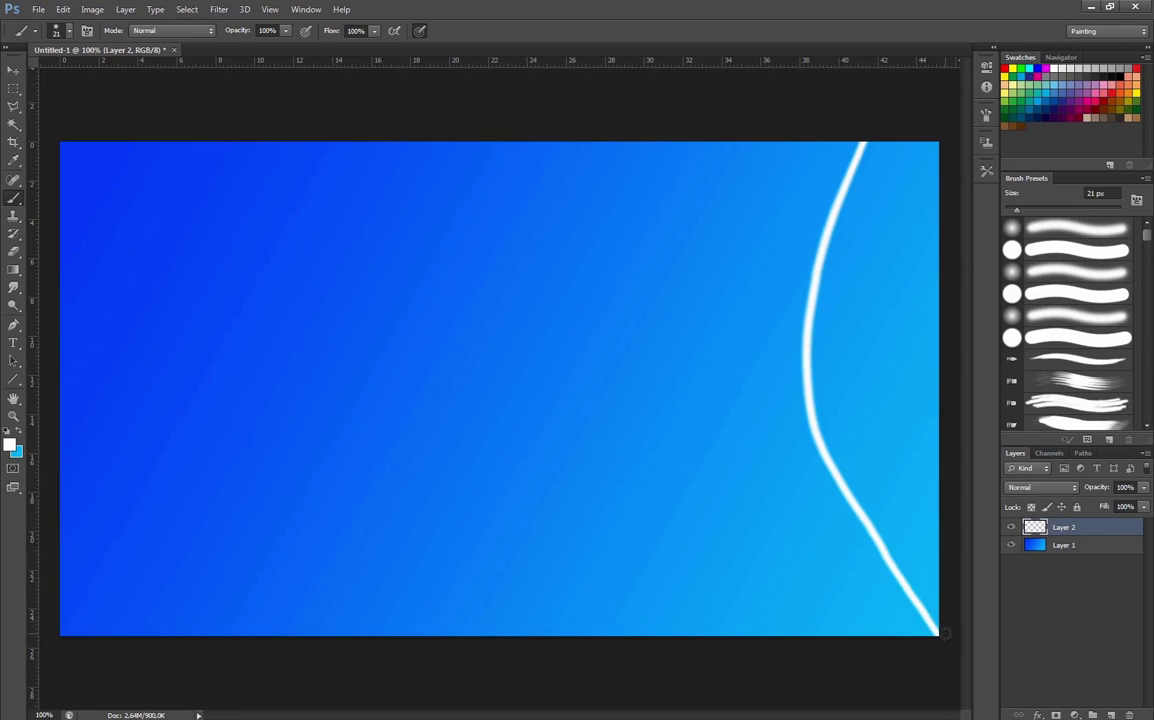
{"action": "left_click_drag", "start_coordinate": [938, 634], "coordinate": [755, 513]}
{"action": "left_click_drag", "start_coordinate": [688, 428], "coordinate": [657, 143]}
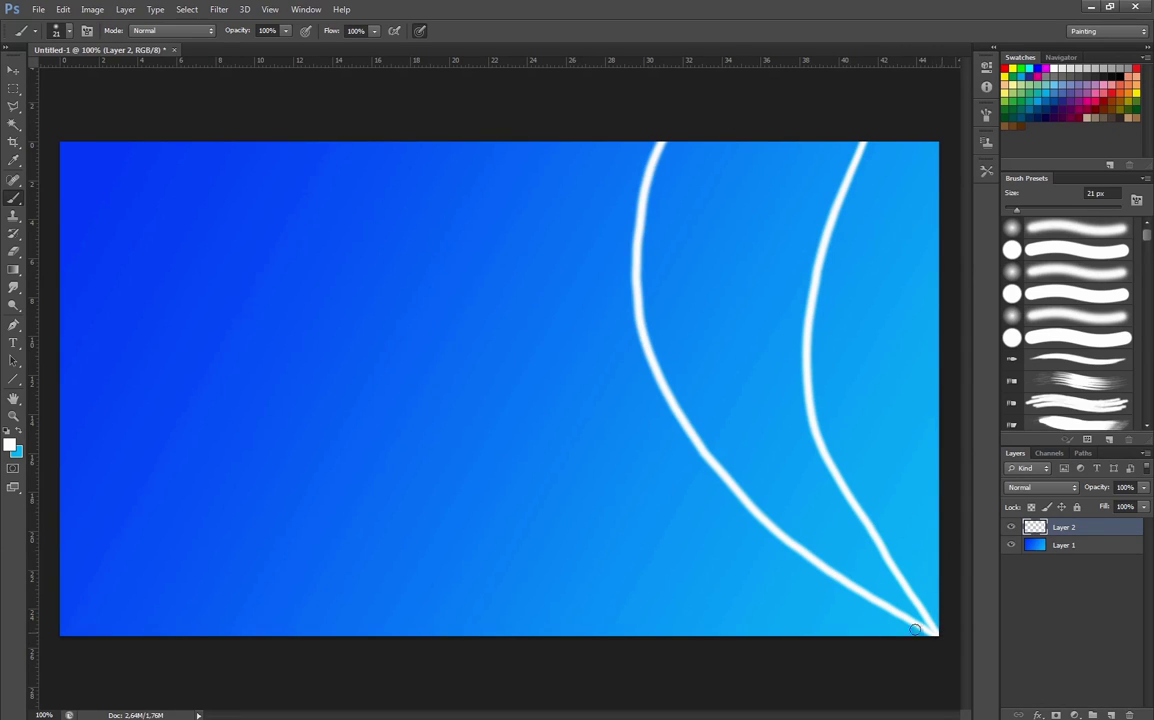
Step: Paint six more white streaks fanning from the corner to the top, left and right edges
{"action": "left_click_drag", "start_coordinate": [935, 632], "coordinate": [596, 408]}
{"action": "left_click_drag", "start_coordinate": [524, 244], "coordinate": [517, 142]}
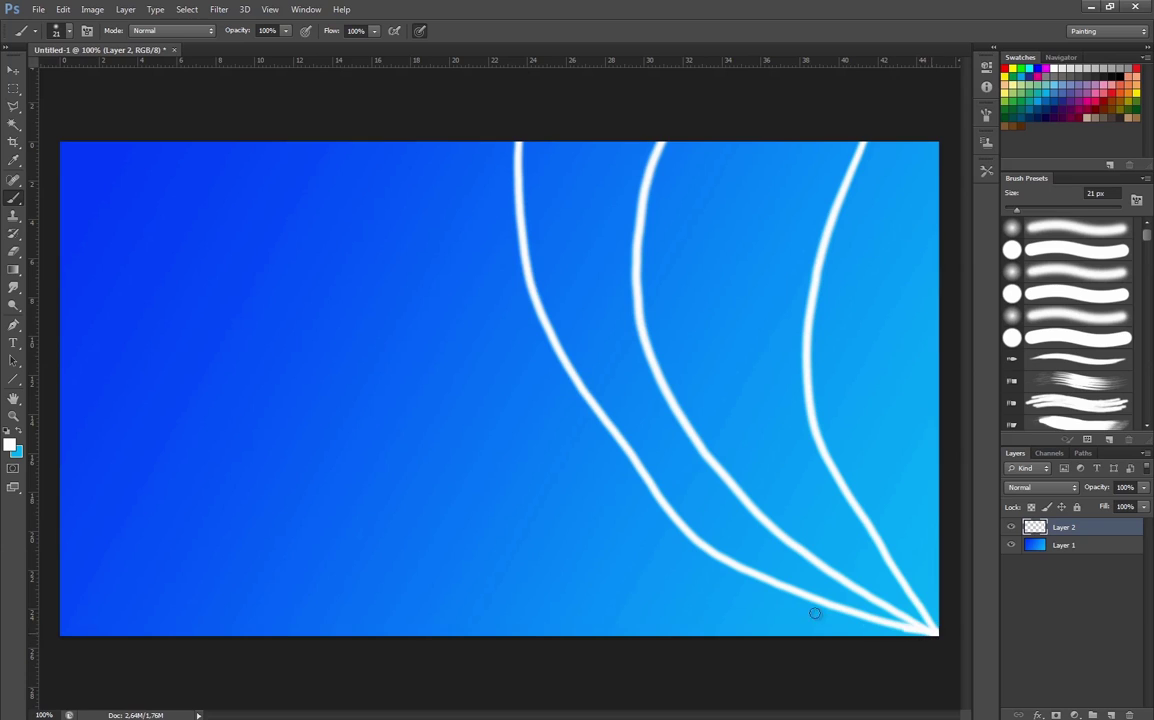
{"action": "left_click_drag", "start_coordinate": [936, 632], "coordinate": [347, 144]}
{"action": "mouse_move", "coordinate": [936, 632]}
{"action": "left_mouse_down"}
{"action": "mouse_move", "coordinate": [517, 531]}
{"action": "mouse_move", "coordinate": [199, 323]}
{"action": "mouse_move", "coordinate": [99, 86]}
{"action": "left_mouse_up"}
{"action": "mouse_move", "coordinate": [936, 632]}
{"action": "left_mouse_down"}
{"action": "mouse_move", "coordinate": [443, 541]}
{"action": "mouse_move", "coordinate": [40, 310]}
{"action": "left_mouse_up"}
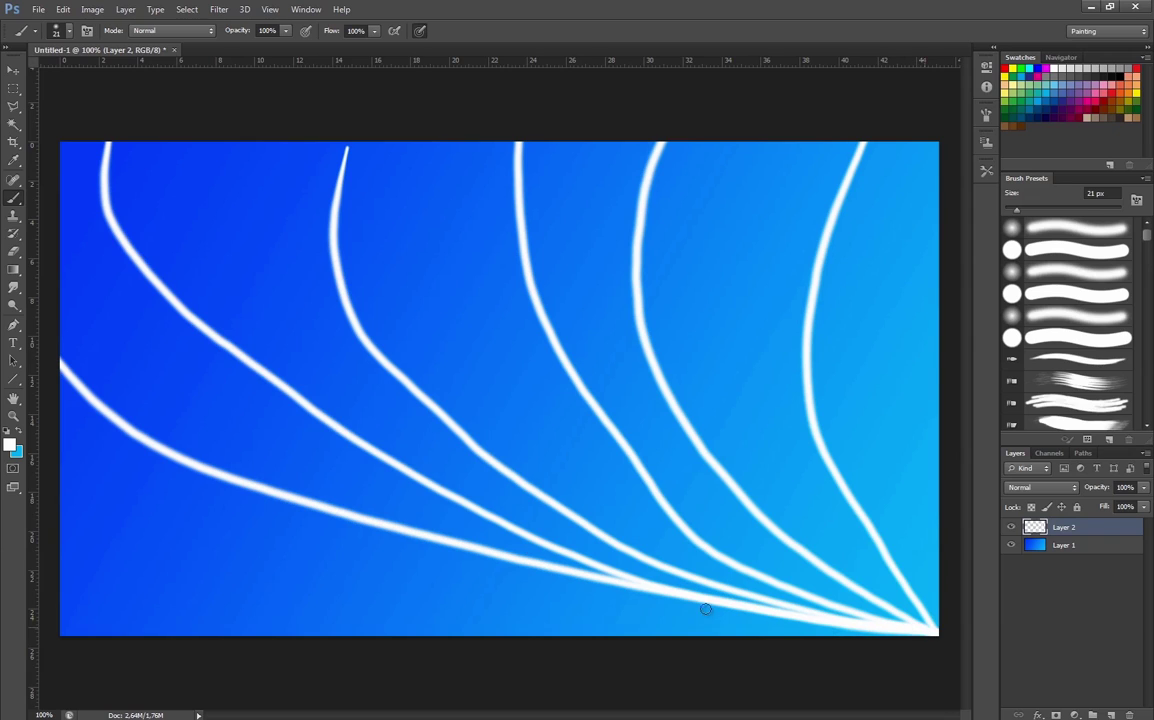
{"action": "left_click_drag", "start_coordinate": [936, 632], "coordinate": [40, 545]}
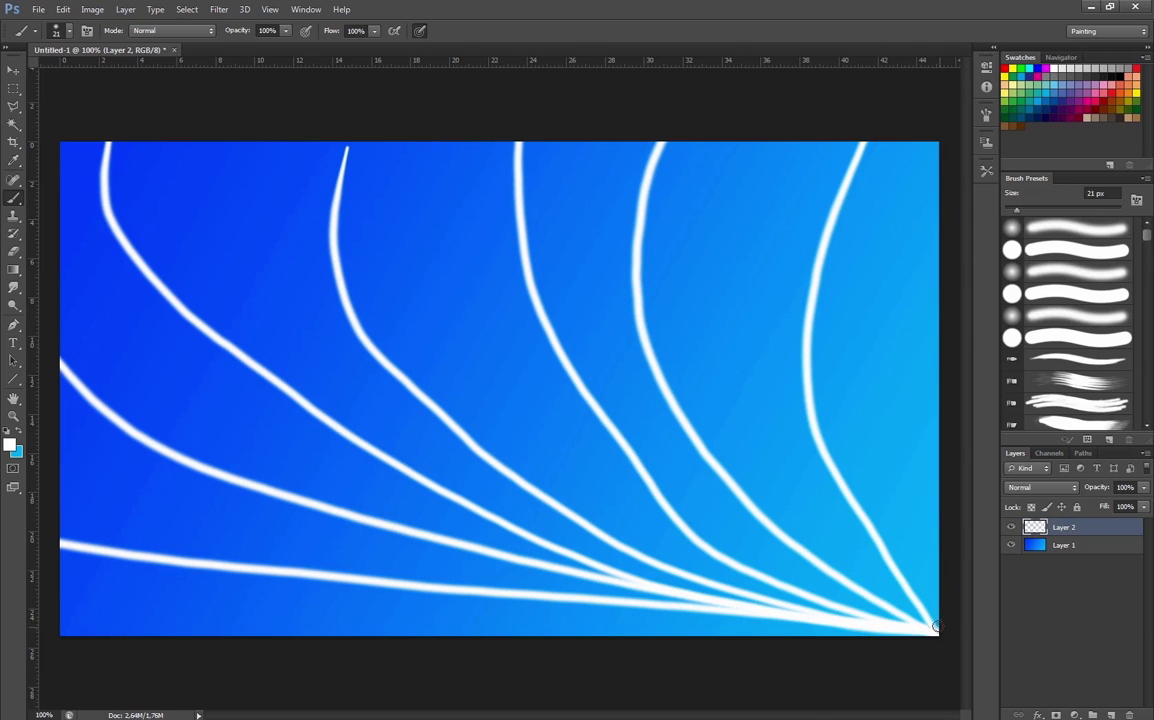
{"action": "mouse_move", "coordinate": [935, 628]}
{"action": "left_mouse_down"}
{"action": "mouse_move", "coordinate": [884, 343]}
{"action": "mouse_move", "coordinate": [1062, 190]}
{"action": "left_mouse_up"}
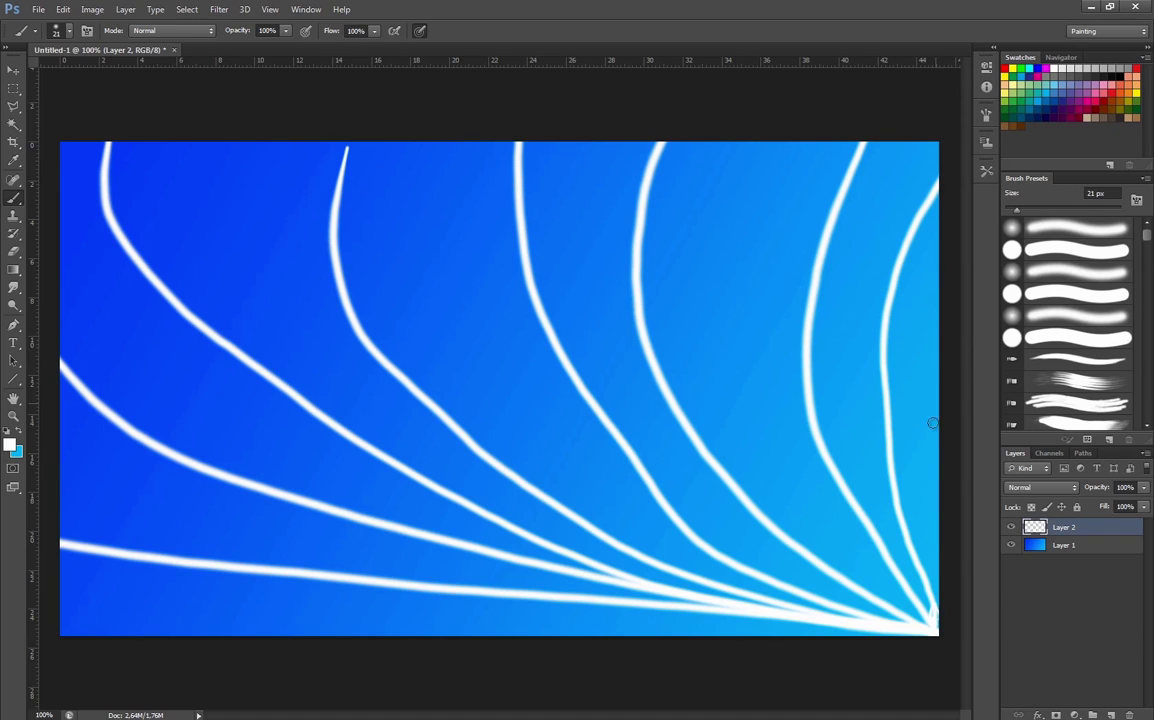
Step: Apply a Motion Blur to Layer 2 with 237 px distance at a nearly vertical angle
{"action": "left_click", "coordinate": [187, 9]}
{"action": "mouse_move", "coordinate": [213, 12]}
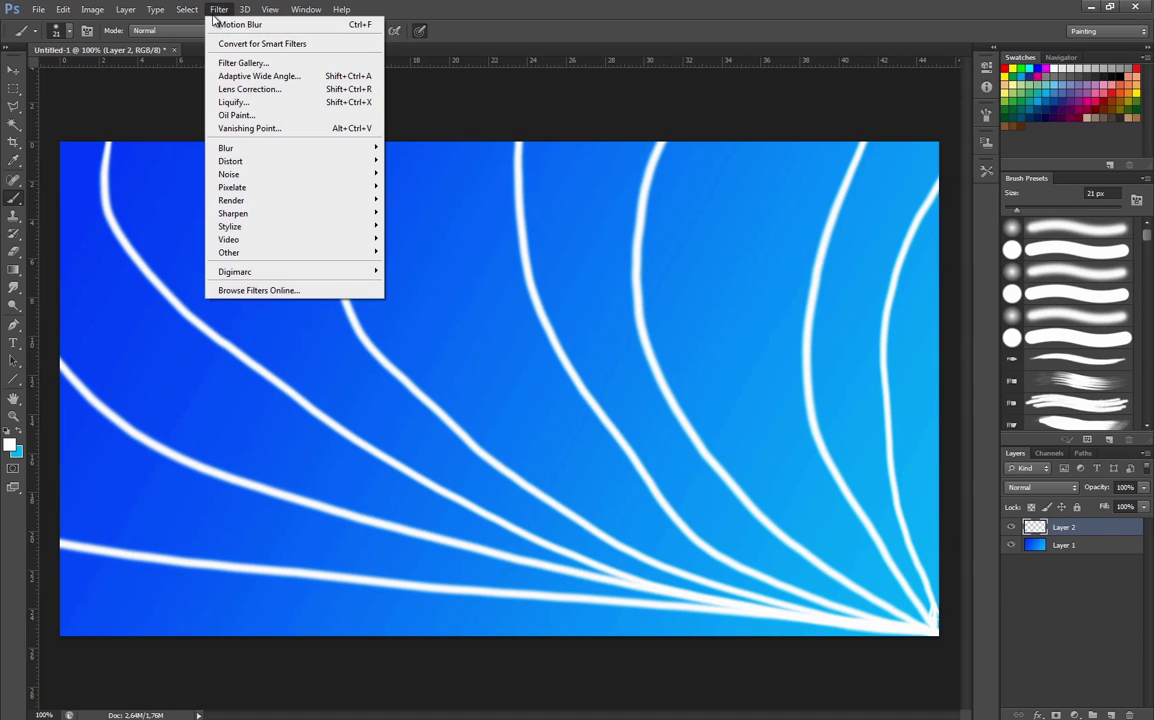
{"action": "mouse_move", "coordinate": [300, 152]}
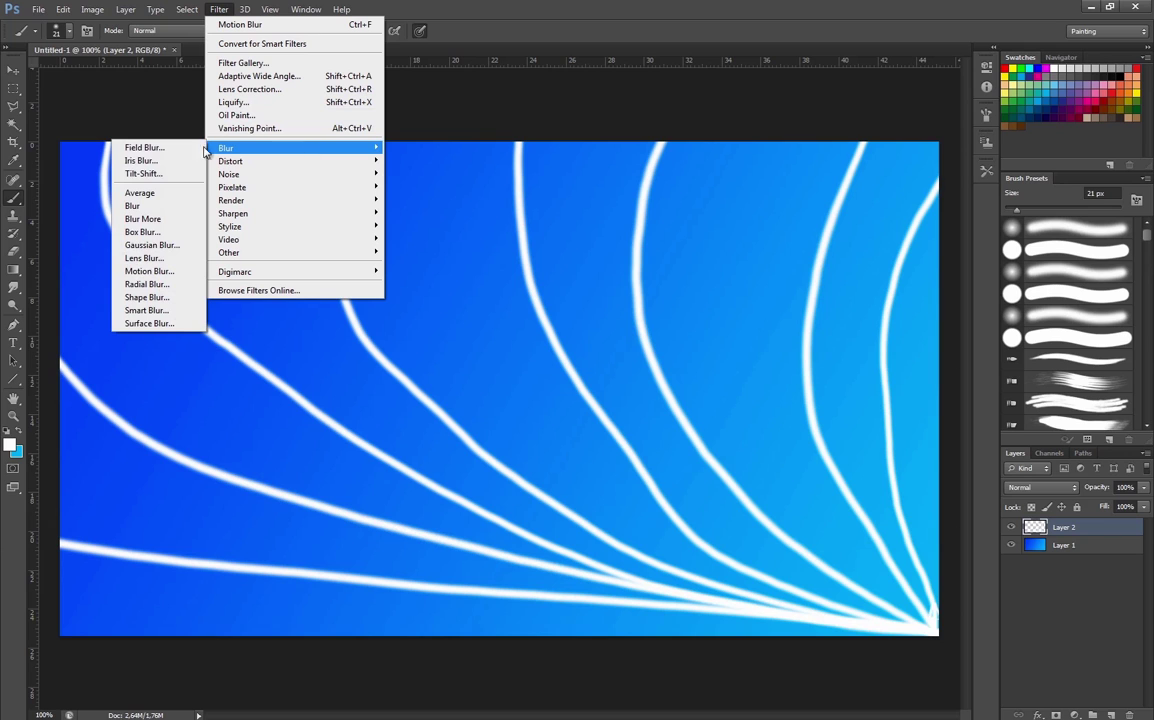
{"action": "left_click", "coordinate": [165, 271]}
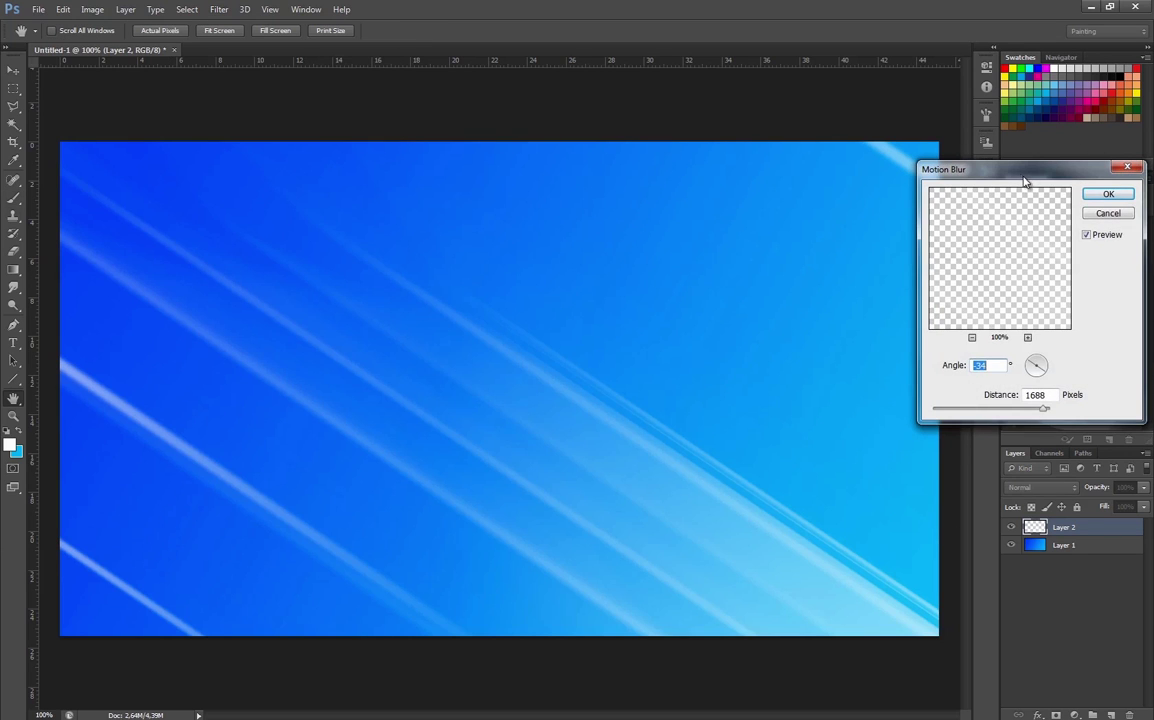
{"action": "mouse_move", "coordinate": [1024, 180]}
{"action": "left_mouse_down"}
{"action": "mouse_move", "coordinate": [644, 193]}
{"action": "mouse_move", "coordinate": [1080, 200]}
{"action": "mouse_move", "coordinate": [1027, 200]}
{"action": "left_mouse_up"}
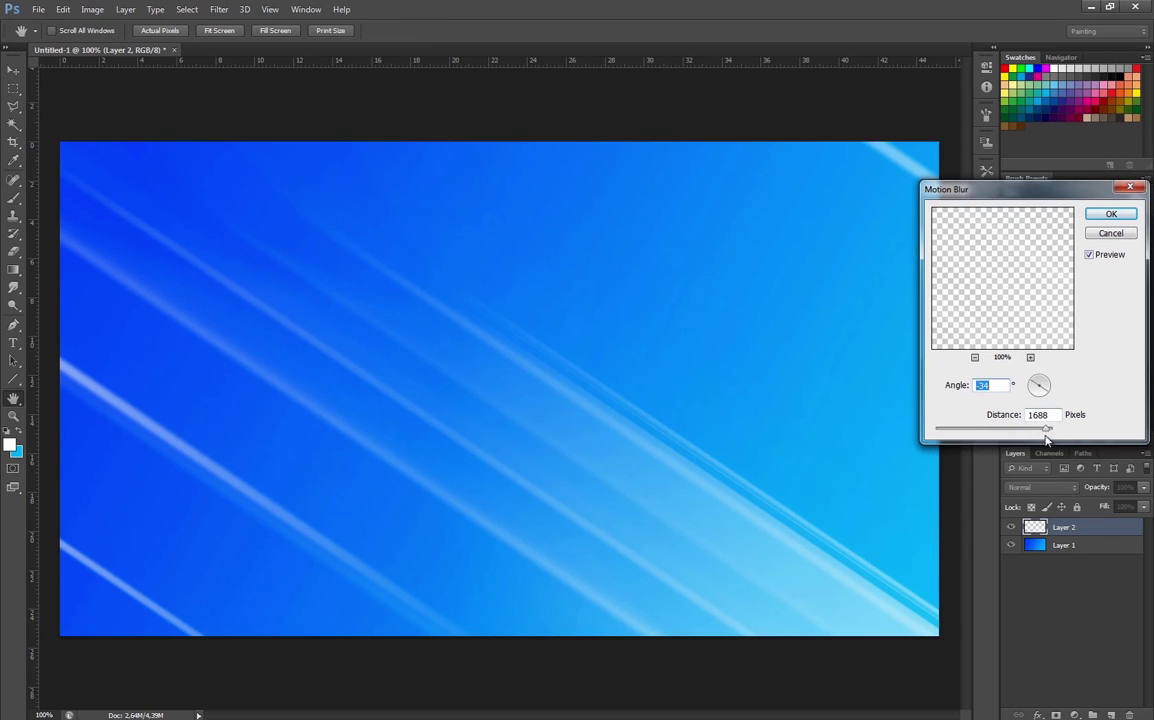
{"action": "left_click_drag", "start_coordinate": [1046, 437], "coordinate": [1002, 436]}
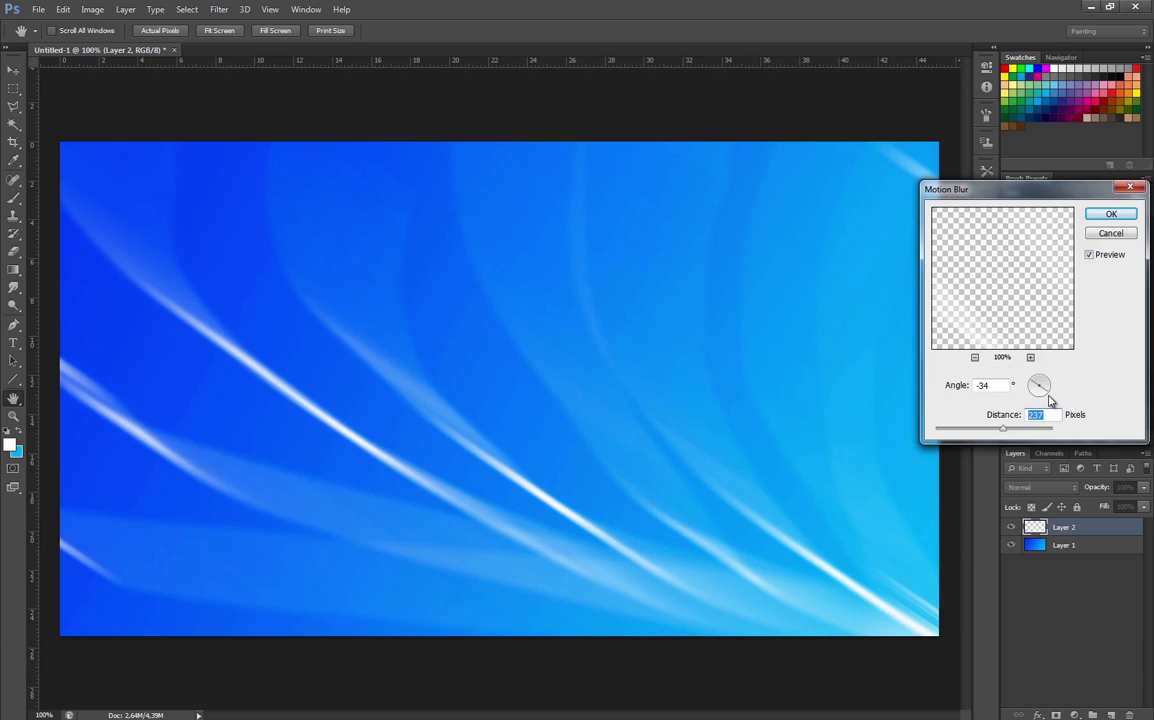
{"action": "left_click_drag", "start_coordinate": [1042, 398], "coordinate": [1040, 403]}
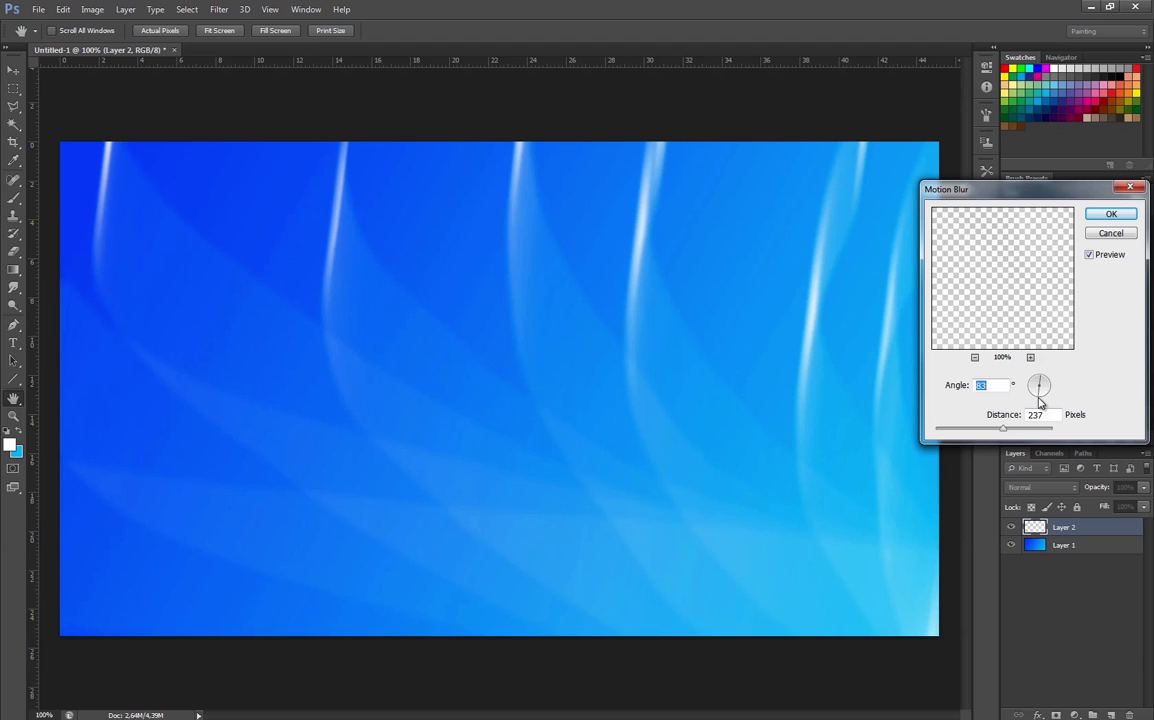
{"action": "left_click", "coordinate": [1108, 214]}
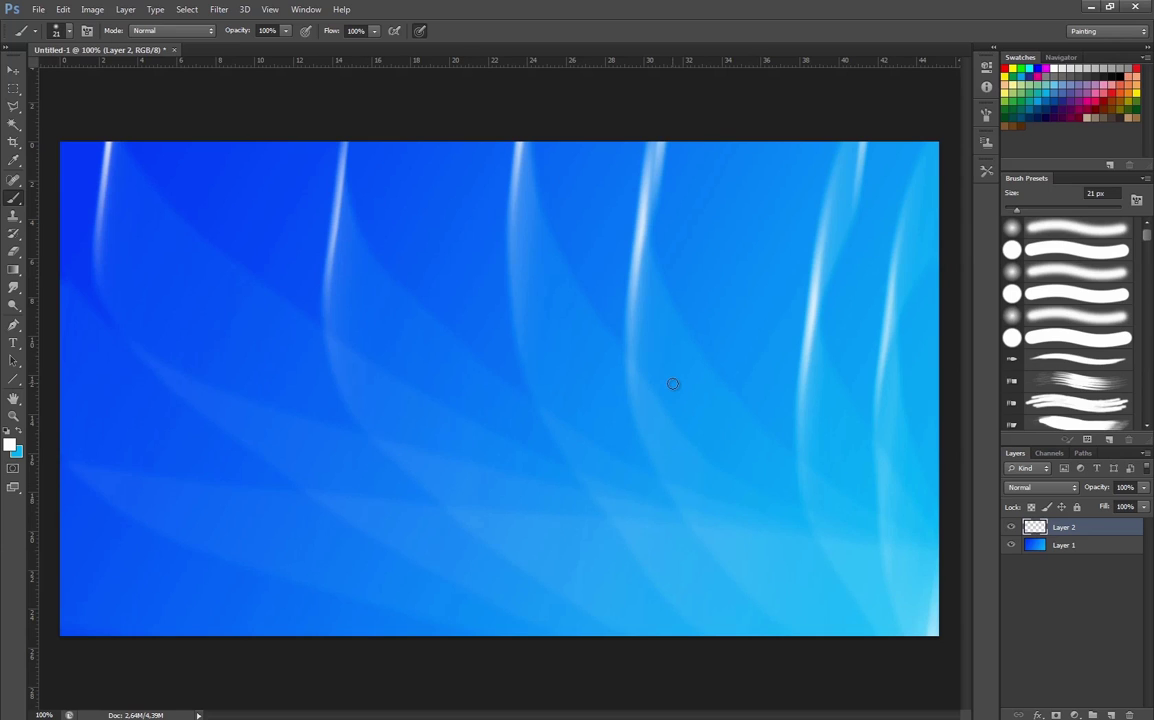
Step: Add a new layer, then give the brush 50% size jitter and 281% spacing
{"action": "left_click", "coordinate": [1111, 715]}
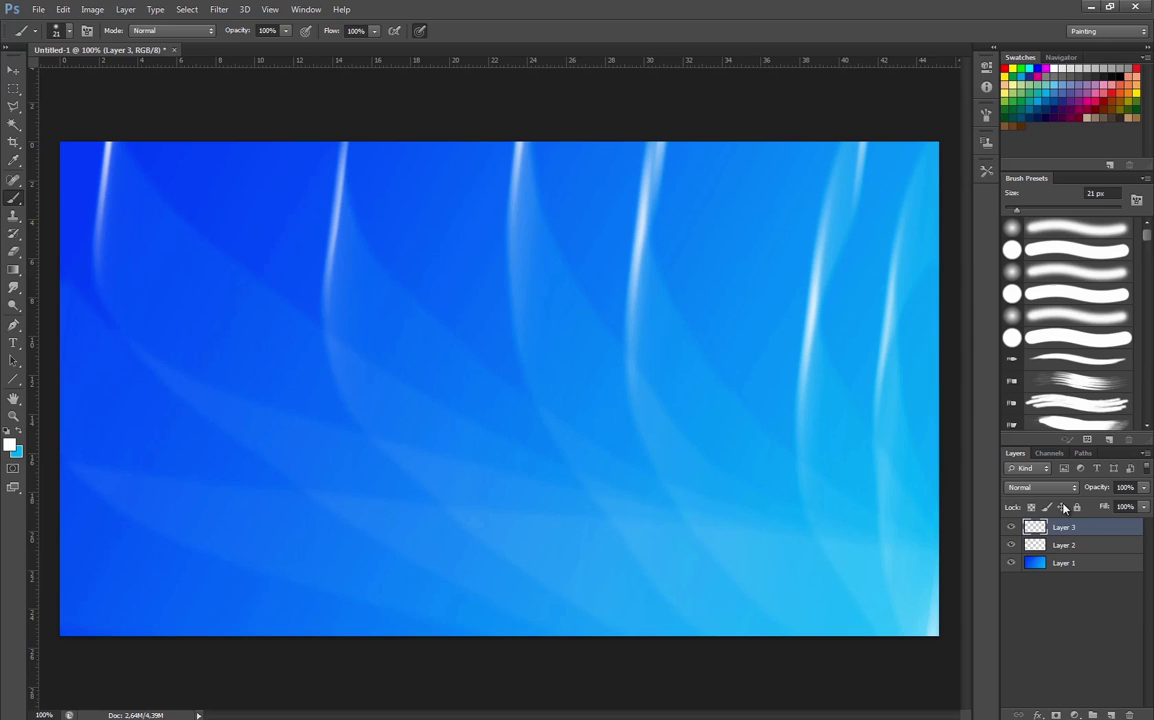
{"action": "left_click", "coordinate": [986, 115]}
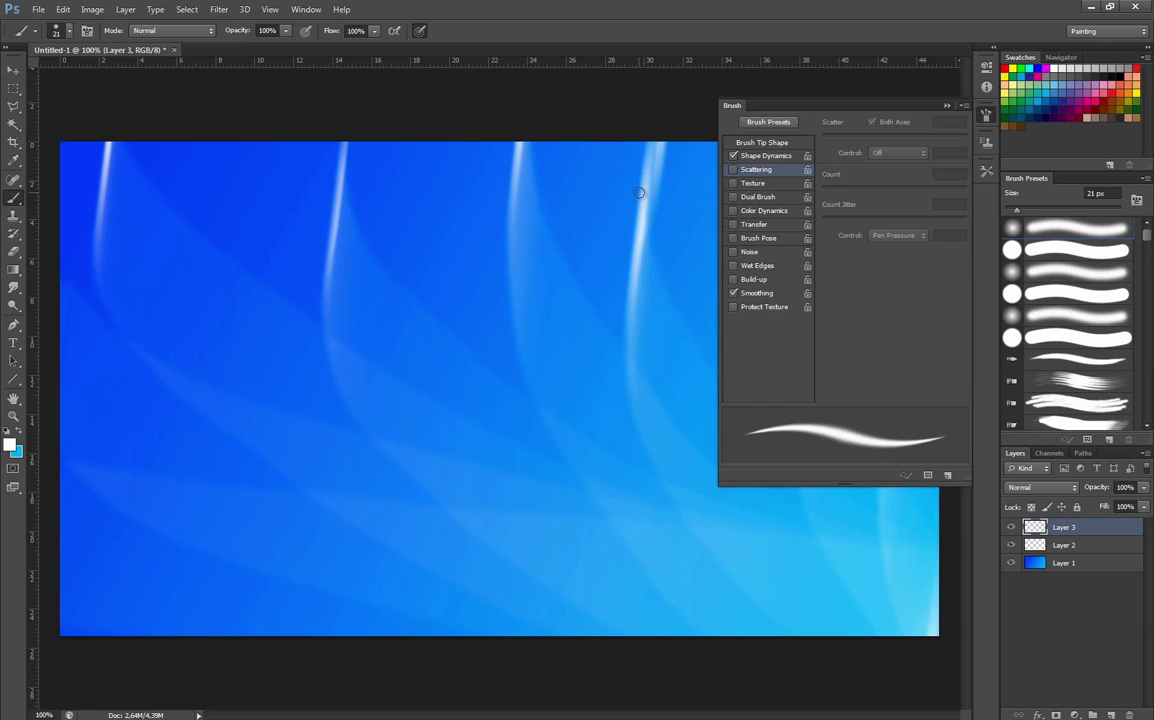
{"action": "left_click", "coordinate": [751, 157]}
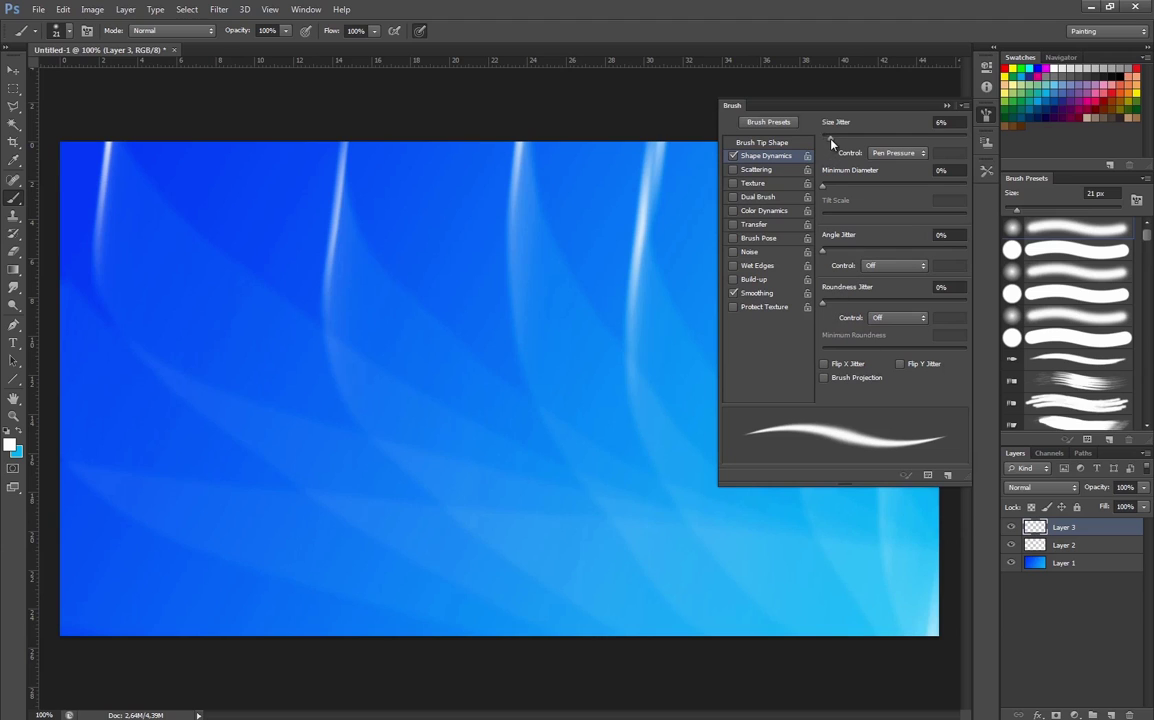
{"action": "left_click_drag", "start_coordinate": [826, 140], "coordinate": [895, 140]}
{"action": "left_click", "coordinate": [772, 143]}
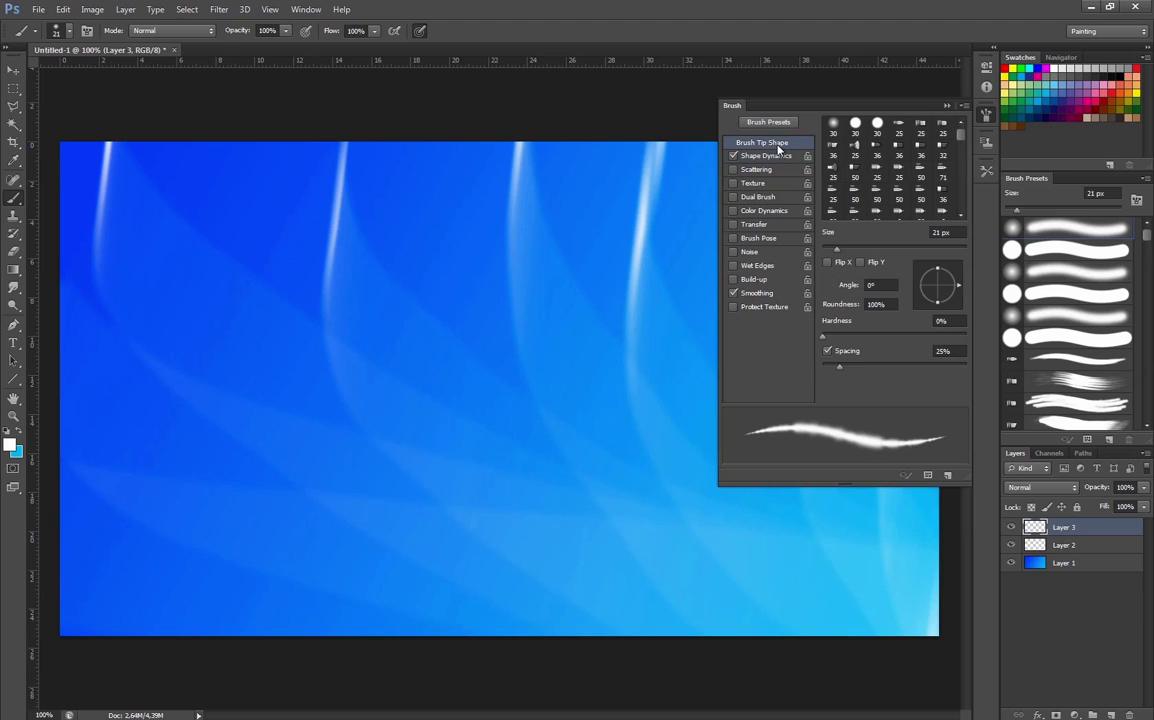
{"action": "left_click_drag", "start_coordinate": [838, 369], "coordinate": [937, 369]}
Step: Raise size jitter to 55%, add 23% angle jitter, enable Scattering and Transfer with 0% flow jitter
{"action": "left_click", "coordinate": [766, 156]}
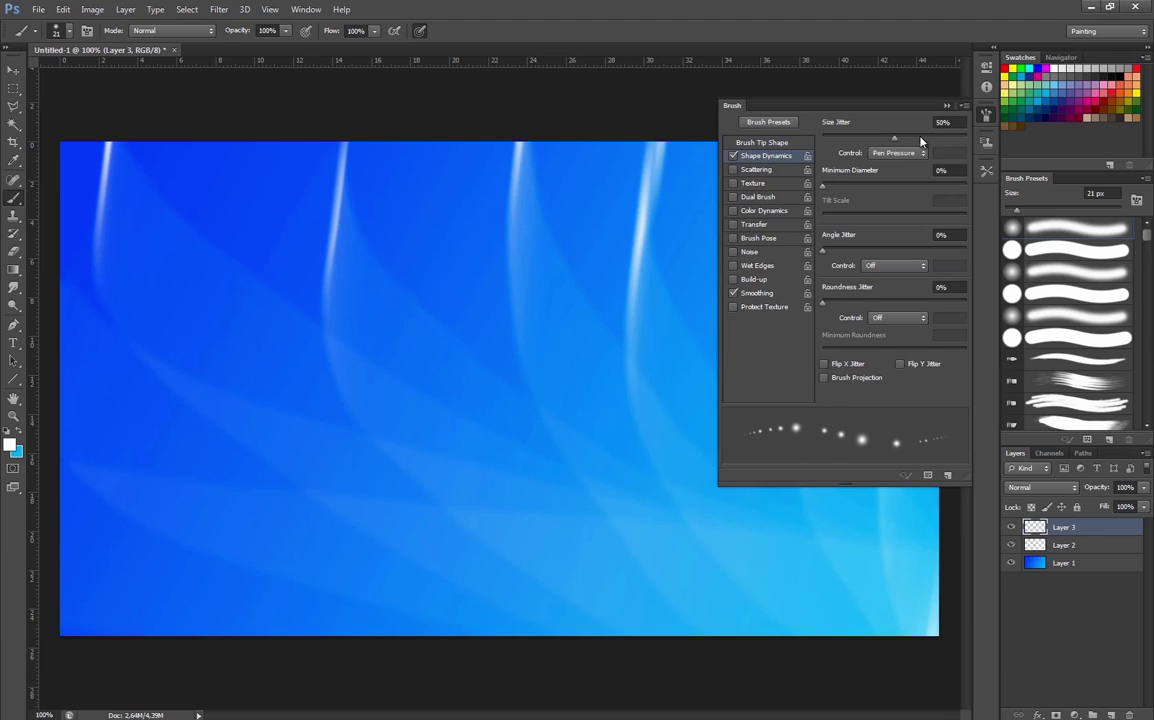
{"action": "left_click_drag", "start_coordinate": [896, 143], "coordinate": [903, 147]}
{"action": "mouse_move", "coordinate": [822, 250]}
{"action": "left_mouse_down"}
{"action": "mouse_move", "coordinate": [855, 250]}
{"action": "mouse_move", "coordinate": [806, 258]}
{"action": "left_mouse_up"}
{"action": "left_click", "coordinate": [760, 170]}
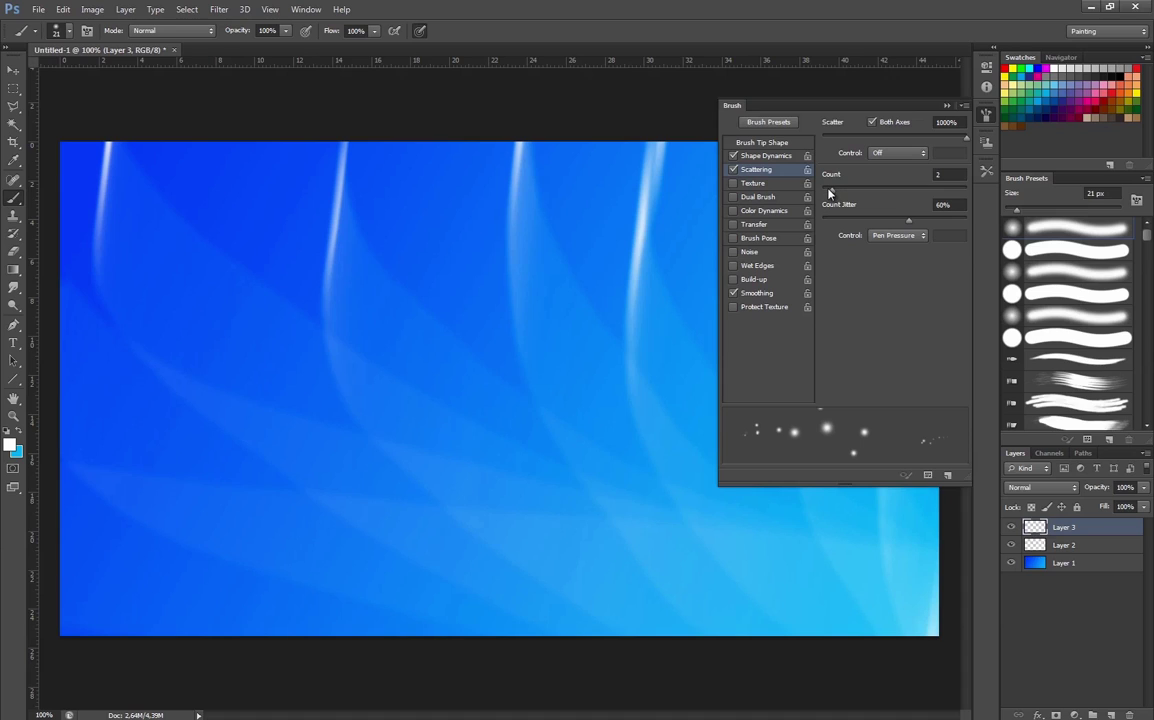
{"action": "left_click", "coordinate": [745, 225]}
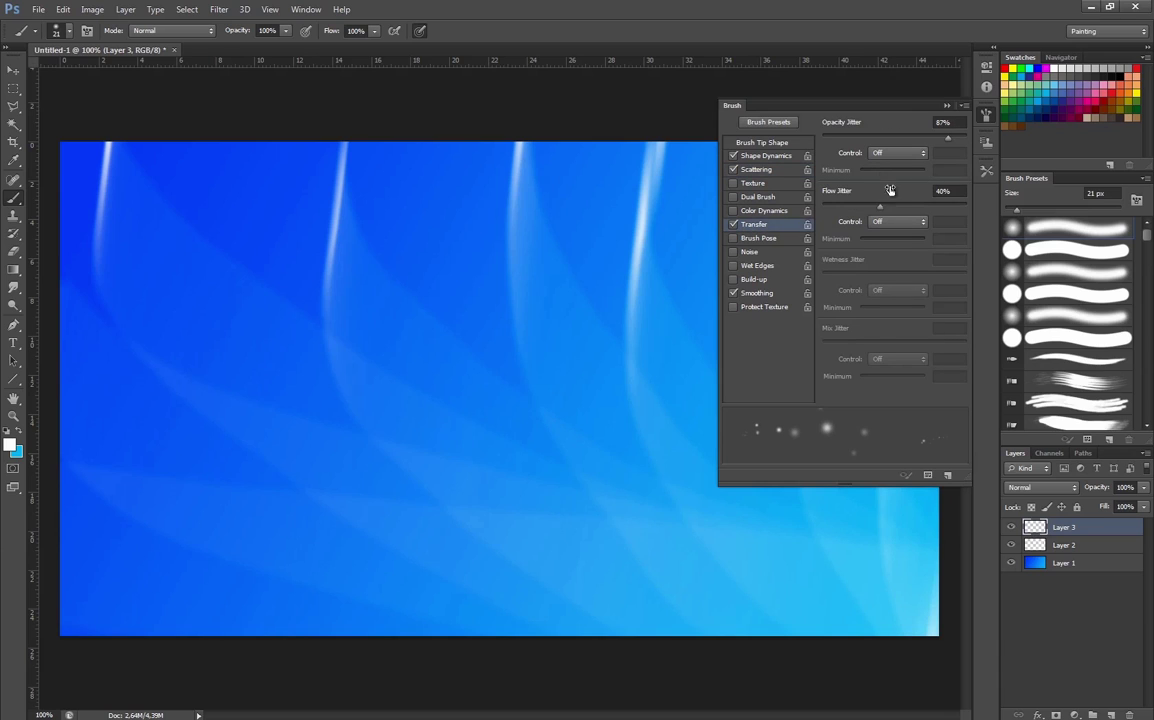
{"action": "left_click_drag", "start_coordinate": [880, 207], "coordinate": [803, 215]}
Step: Paint scattered white dots from the lower-right corner across the right side and lower middle
{"action": "left_click", "coordinate": [947, 105]}
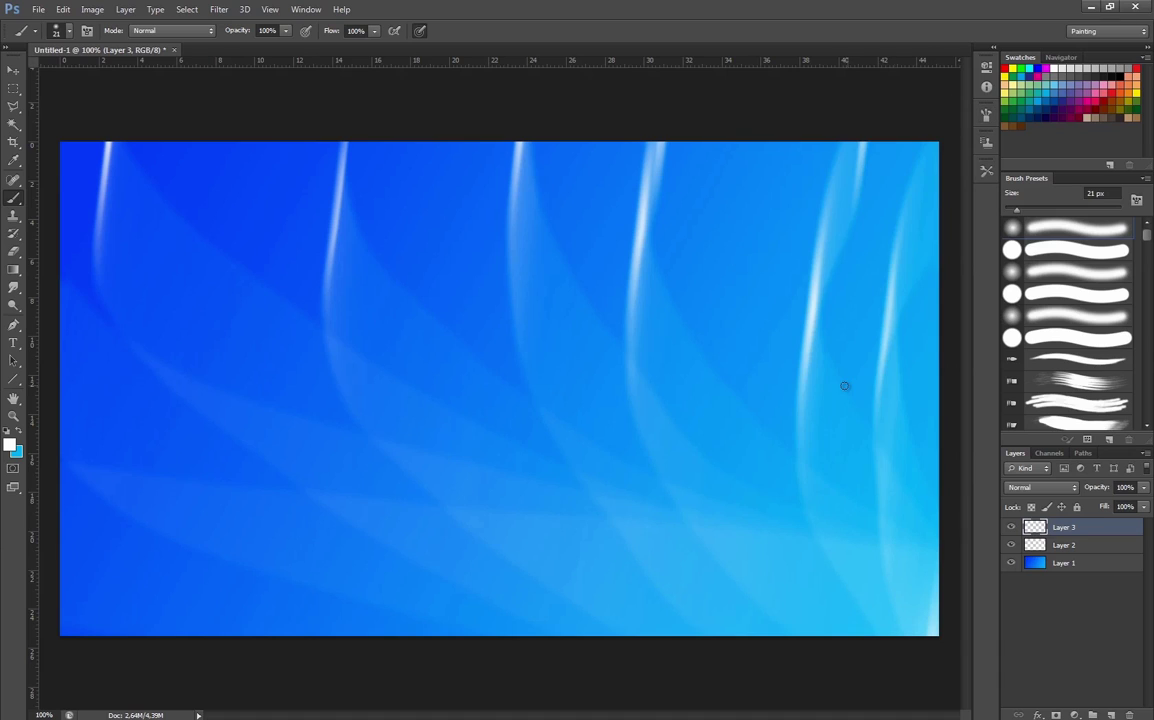
{"action": "left_click", "coordinate": [885, 592]}
{"action": "mouse_move", "coordinate": [883, 537]}
{"action": "left_mouse_down"}
{"action": "mouse_move", "coordinate": [849, 321]}
{"action": "mouse_move", "coordinate": [871, 190]}
{"action": "left_mouse_up"}
{"action": "mouse_move", "coordinate": [896, 623]}
{"action": "left_mouse_down"}
{"action": "mouse_move", "coordinate": [751, 216]}
{"action": "mouse_move", "coordinate": [771, 203]}
{"action": "mouse_move", "coordinate": [908, 589]}
{"action": "mouse_move", "coordinate": [668, 483]}
{"action": "mouse_move", "coordinate": [449, 260]}
{"action": "mouse_move", "coordinate": [623, 472]}
{"action": "mouse_move", "coordinate": [866, 620]}
{"action": "mouse_move", "coordinate": [900, 628]}
{"action": "mouse_move", "coordinate": [735, 489]}
{"action": "mouse_move", "coordinate": [517, 193]}
{"action": "mouse_move", "coordinate": [562, 231]}
{"action": "mouse_move", "coordinate": [816, 583]}
{"action": "mouse_move", "coordinate": [866, 618]}
{"action": "mouse_move", "coordinate": [531, 483]}
{"action": "mouse_move", "coordinate": [177, 257]}
{"action": "mouse_move", "coordinate": [508, 455]}
{"action": "mouse_move", "coordinate": [880, 594]}
{"action": "mouse_move", "coordinate": [925, 623]}
{"action": "mouse_move", "coordinate": [625, 487]}
{"action": "mouse_move", "coordinate": [376, 228]}
{"action": "mouse_move", "coordinate": [872, 610]}
{"action": "mouse_move", "coordinate": [379, 532]}
{"action": "mouse_move", "coordinate": [361, 489]}
{"action": "mouse_move", "coordinate": [869, 641]}
{"action": "mouse_move", "coordinate": [512, 568]}
{"action": "mouse_move", "coordinate": [444, 552]}
{"action": "mouse_move", "coordinate": [957, 612]}
{"action": "mouse_move", "coordinate": [927, 622]}
{"action": "mouse_move", "coordinate": [857, 525]}
{"action": "left_mouse_up"}
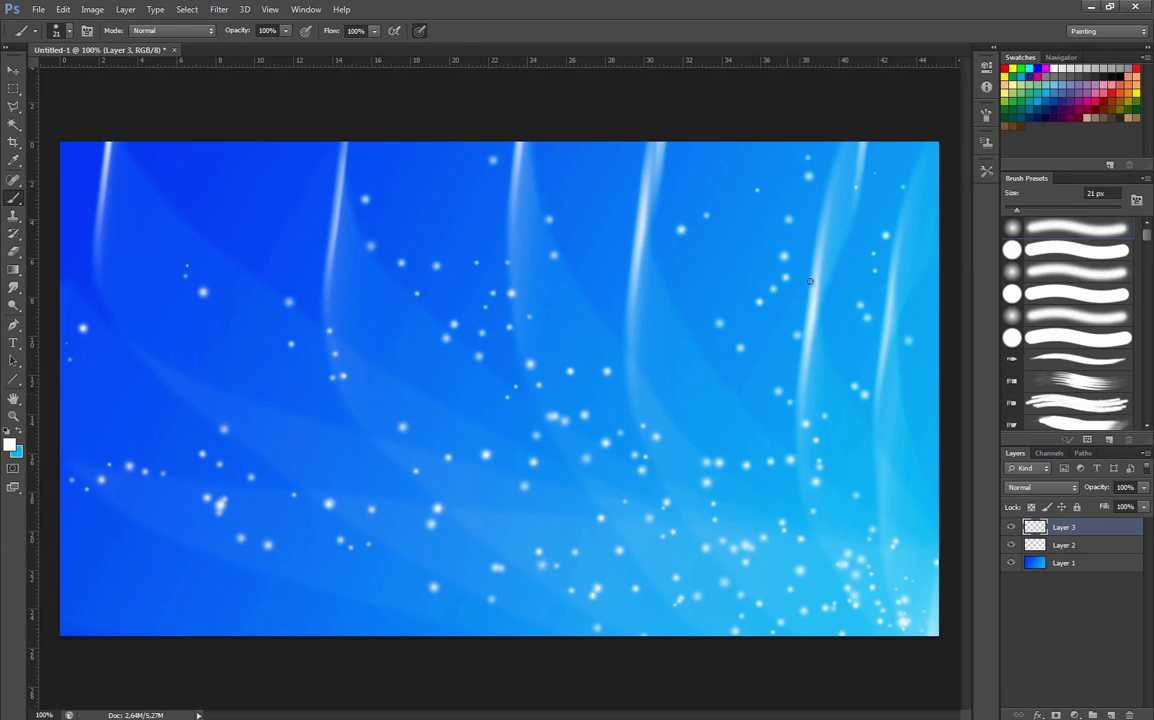
{"action": "left_click_drag", "start_coordinate": [668, 495], "coordinate": [620, 200]}
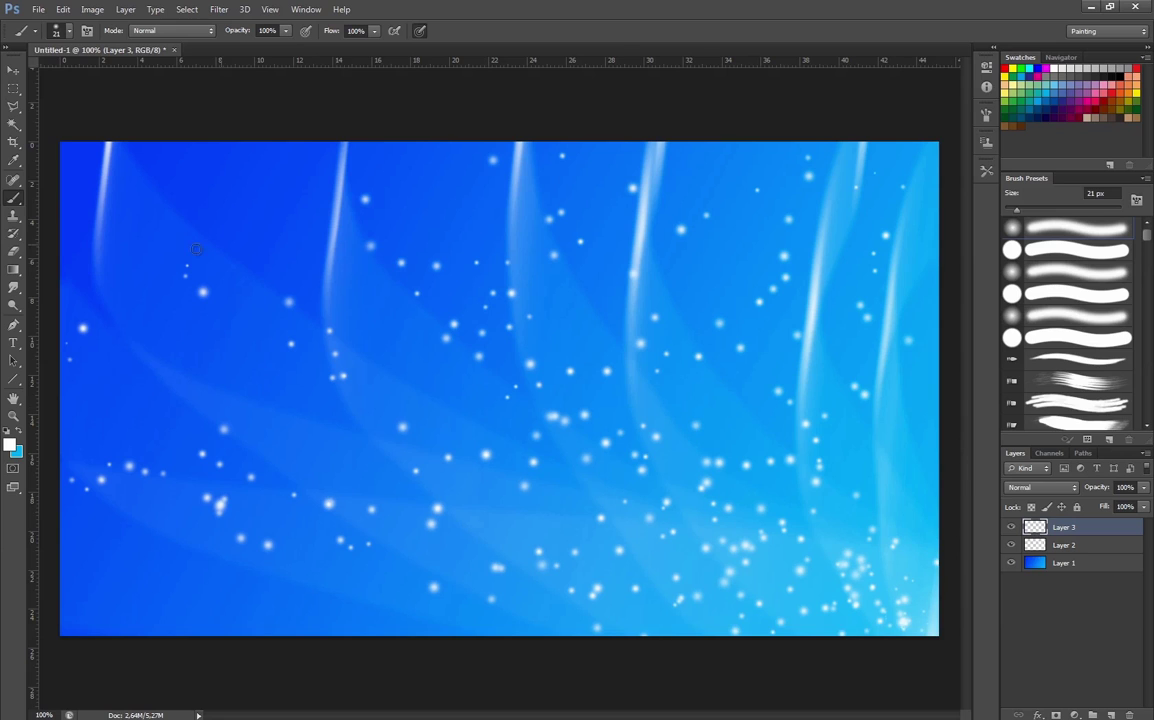
Step: Set up a Motion Blur on the dots at about -38° angle and 500 px distance
{"action": "left_click", "coordinate": [219, 10]}
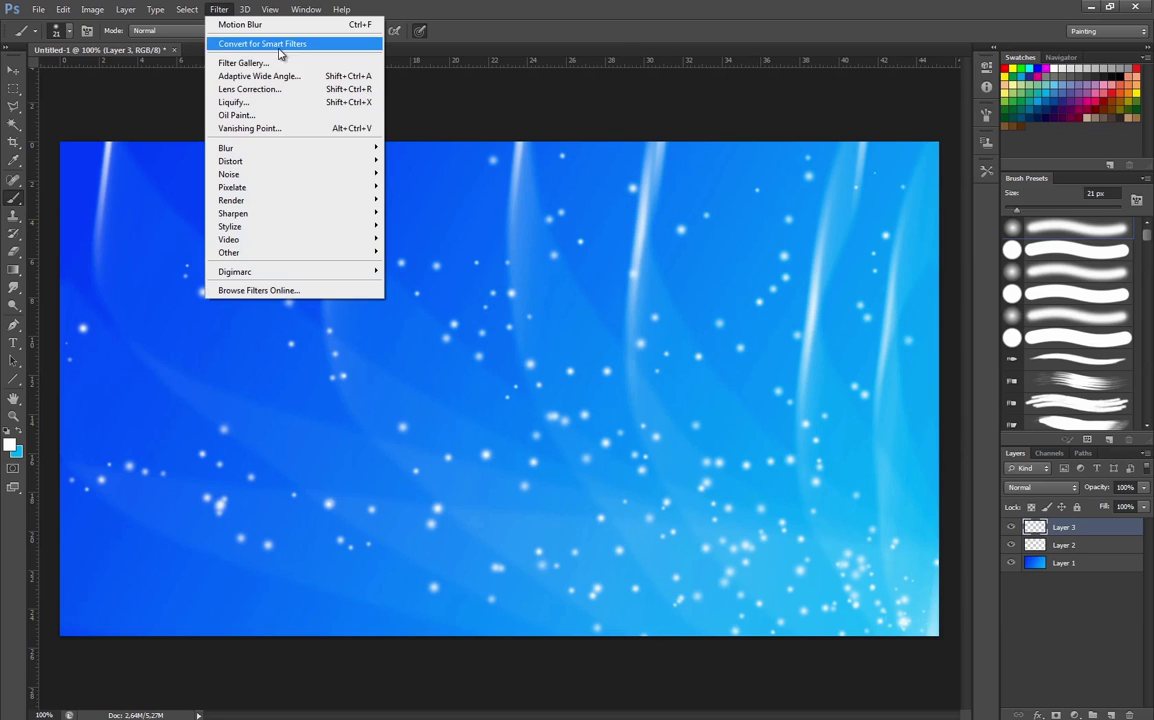
{"action": "mouse_move", "coordinate": [286, 149]}
{"action": "left_click", "coordinate": [182, 268]}
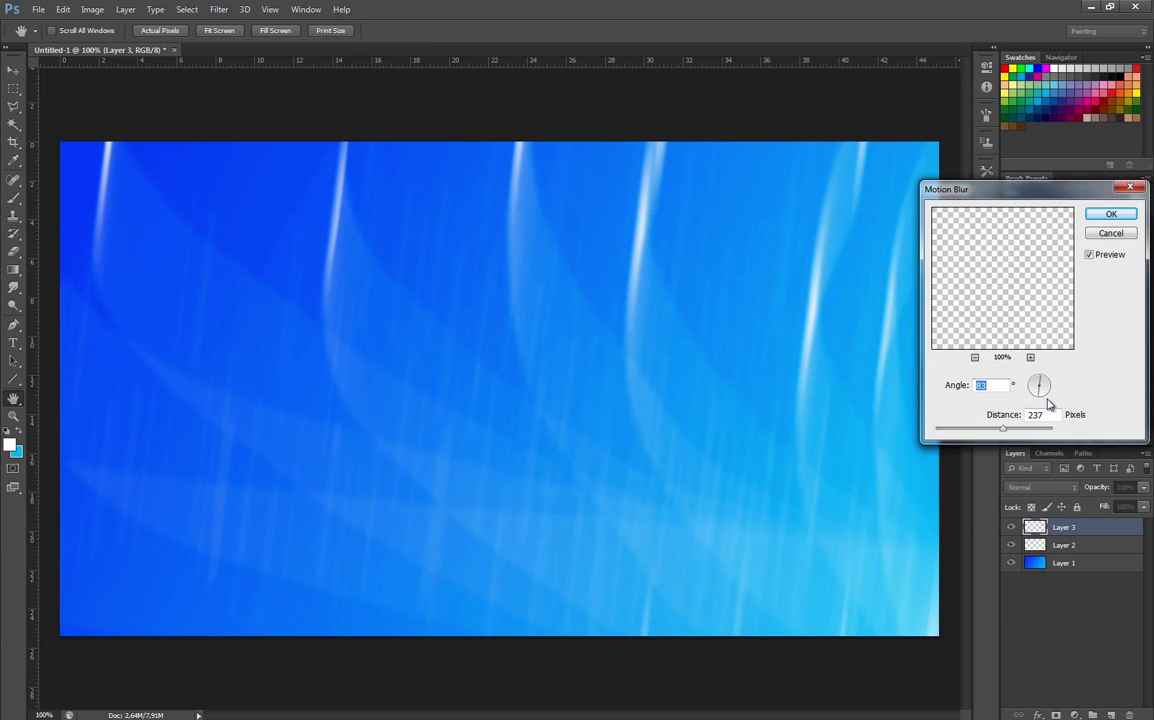
{"action": "left_click", "coordinate": [1049, 401]}
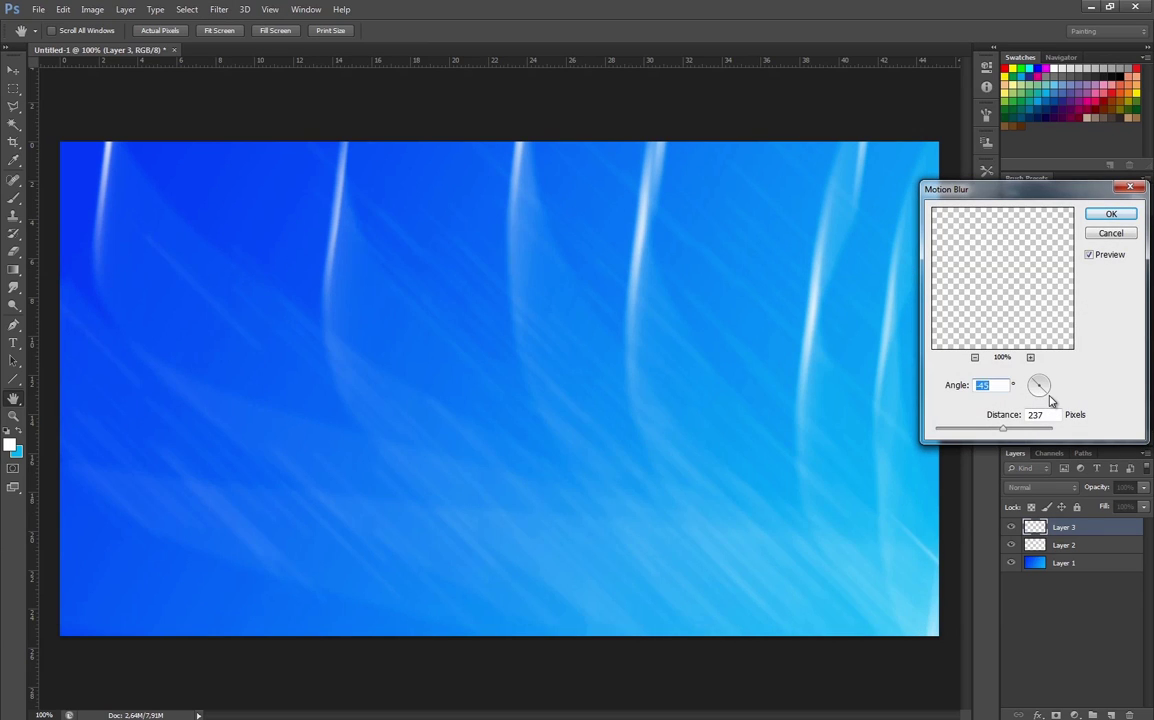
{"action": "left_click_drag", "start_coordinate": [1049, 401], "coordinate": [1052, 401]}
{"action": "mouse_move", "coordinate": [1003, 428]}
{"action": "left_mouse_down"}
{"action": "mouse_move", "coordinate": [1045, 431]}
{"action": "mouse_move", "coordinate": [1030, 427]}
{"action": "left_mouse_up"}
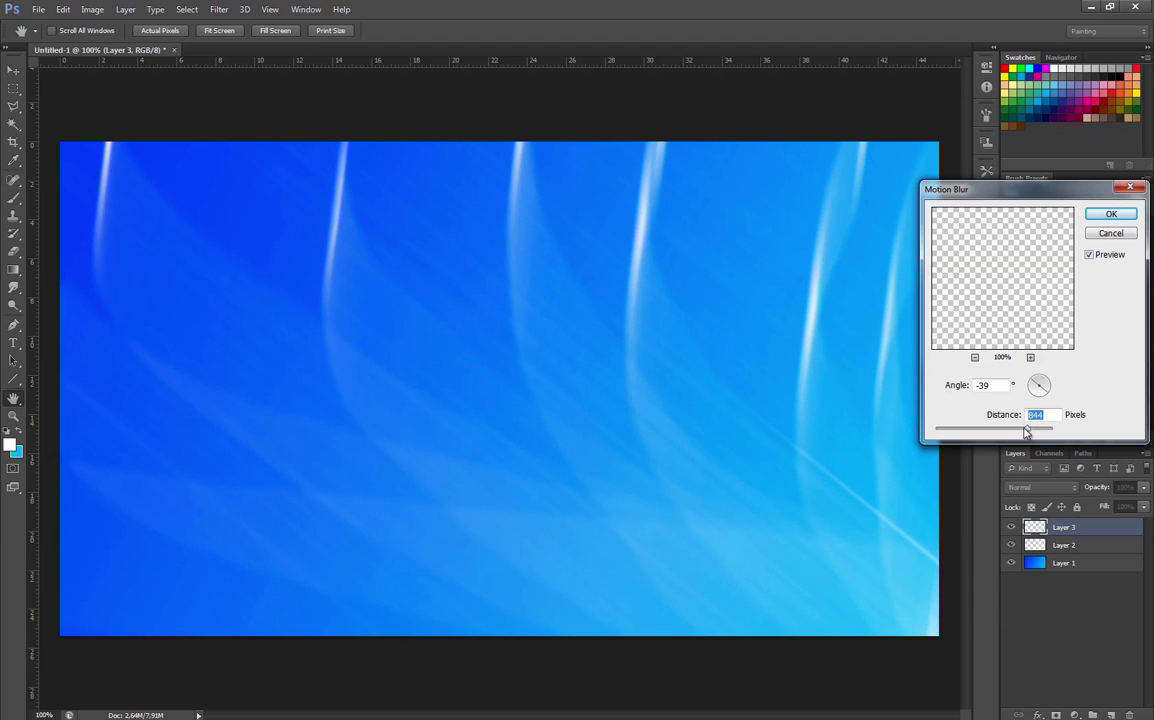
{"action": "left_click_drag", "start_coordinate": [1025, 431], "coordinate": [1045, 431]}
Step: Apply the dot motion blur, then add Layer 4 with the first soft round brush
{"action": "left_click", "coordinate": [1110, 215]}
{"action": "key", "text": "b"}
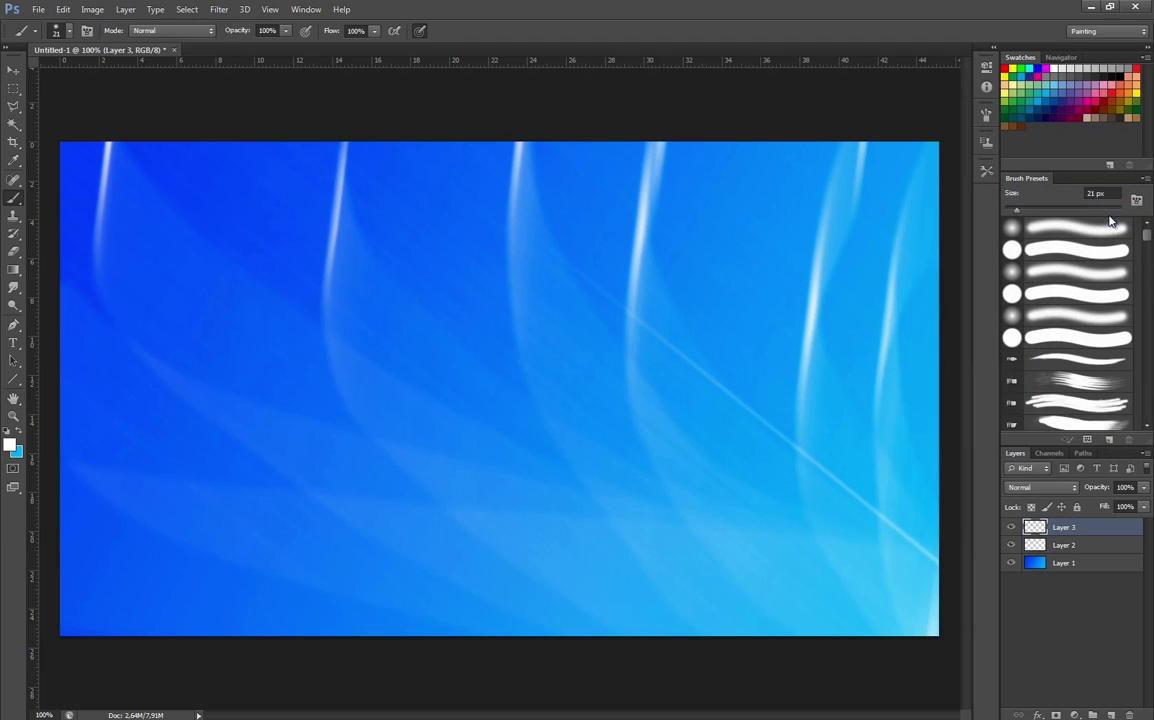
{"action": "left_click", "coordinate": [1111, 714]}
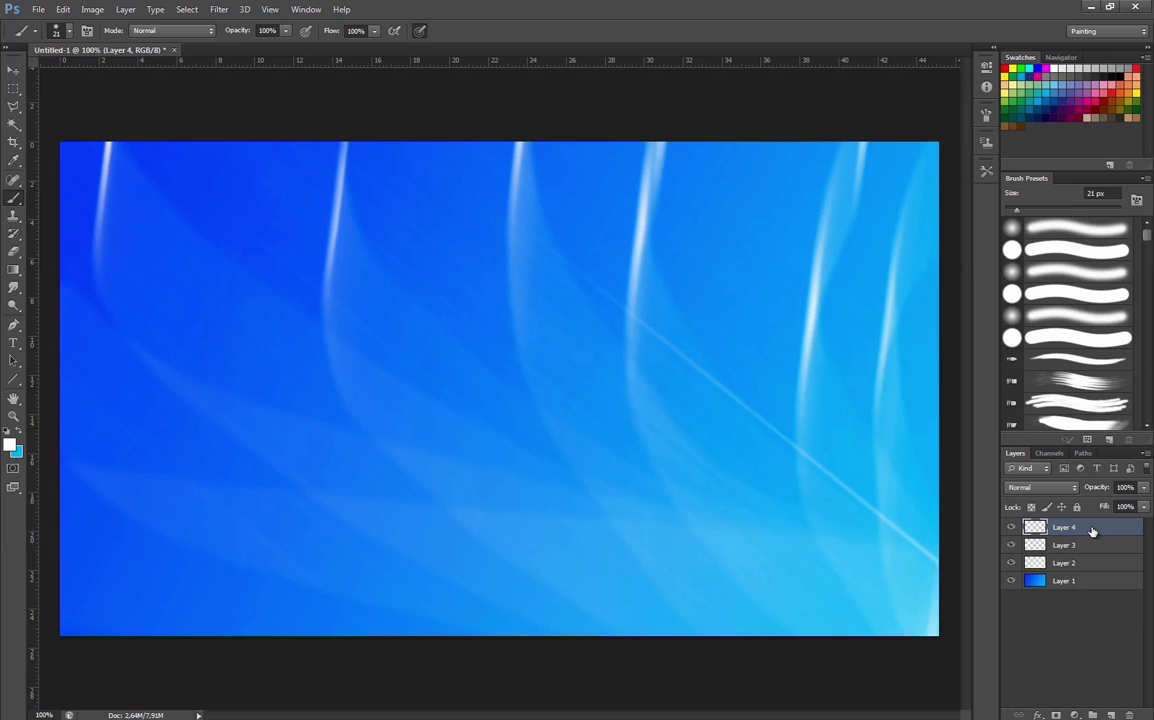
{"action": "left_click", "coordinate": [1036, 225]}
Step: Raise size jitter slightly, widen spacing to 195%, enable Scattering, and set flow jitter to 44%
{"action": "key", "text": "F5"}
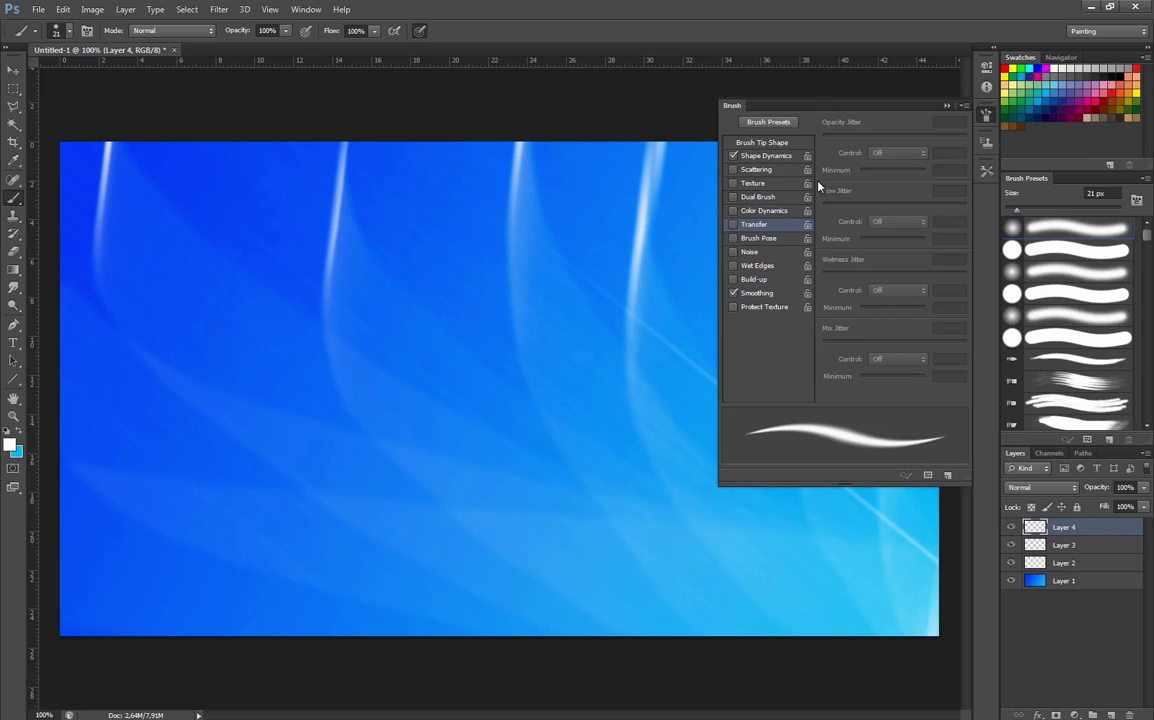
{"action": "left_click", "coordinate": [770, 158]}
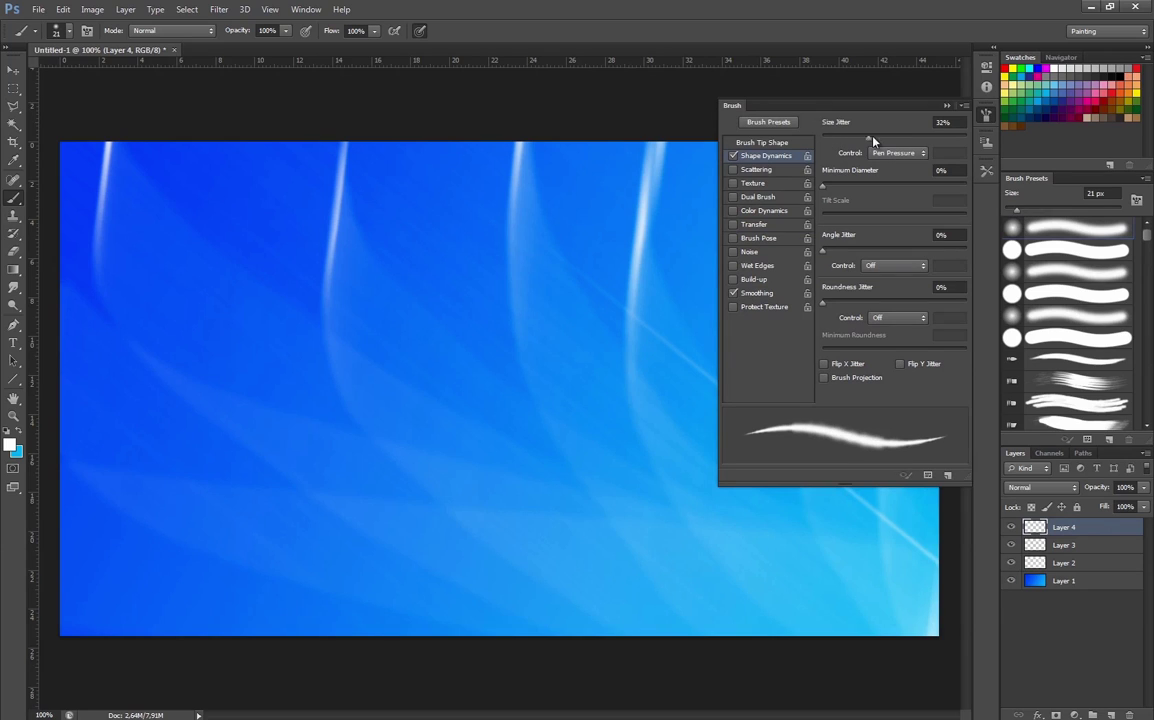
{"action": "left_click_drag", "start_coordinate": [900, 142], "coordinate": [904, 142]}
{"action": "left_click", "coordinate": [762, 143]}
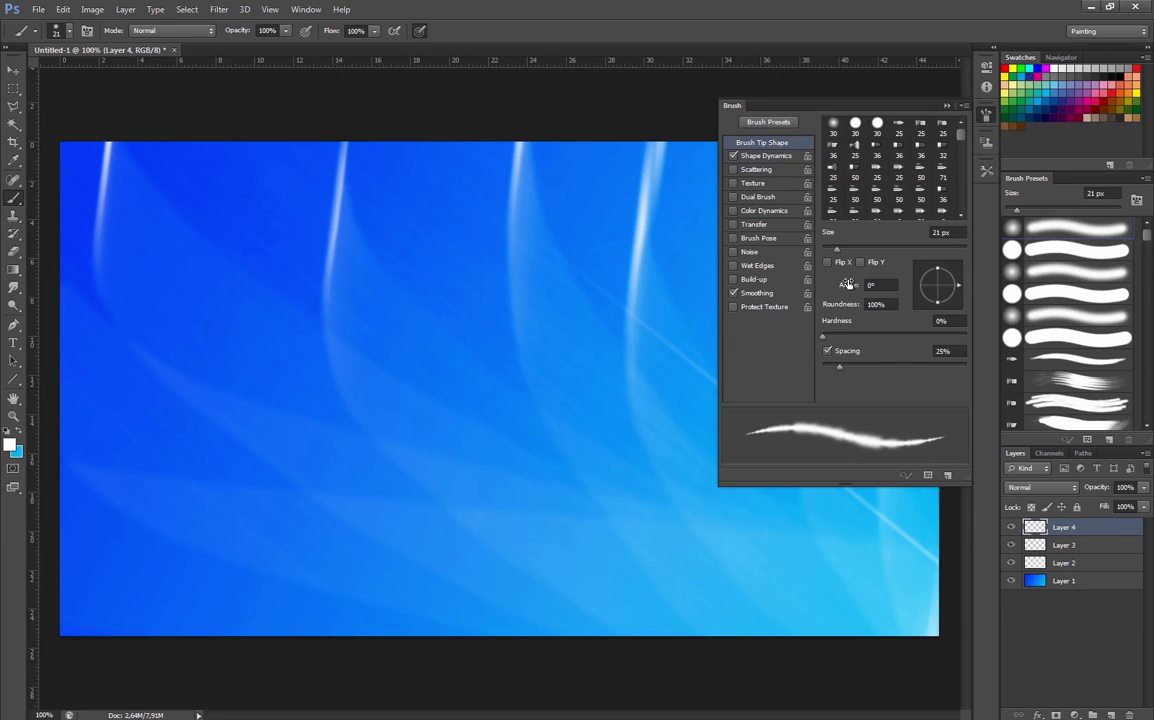
{"action": "mouse_move", "coordinate": [845, 367]}
{"action": "left_mouse_down"}
{"action": "mouse_move", "coordinate": [979, 379]}
{"action": "mouse_move", "coordinate": [890, 376]}
{"action": "left_mouse_up"}
{"action": "left_click", "coordinate": [755, 170]}
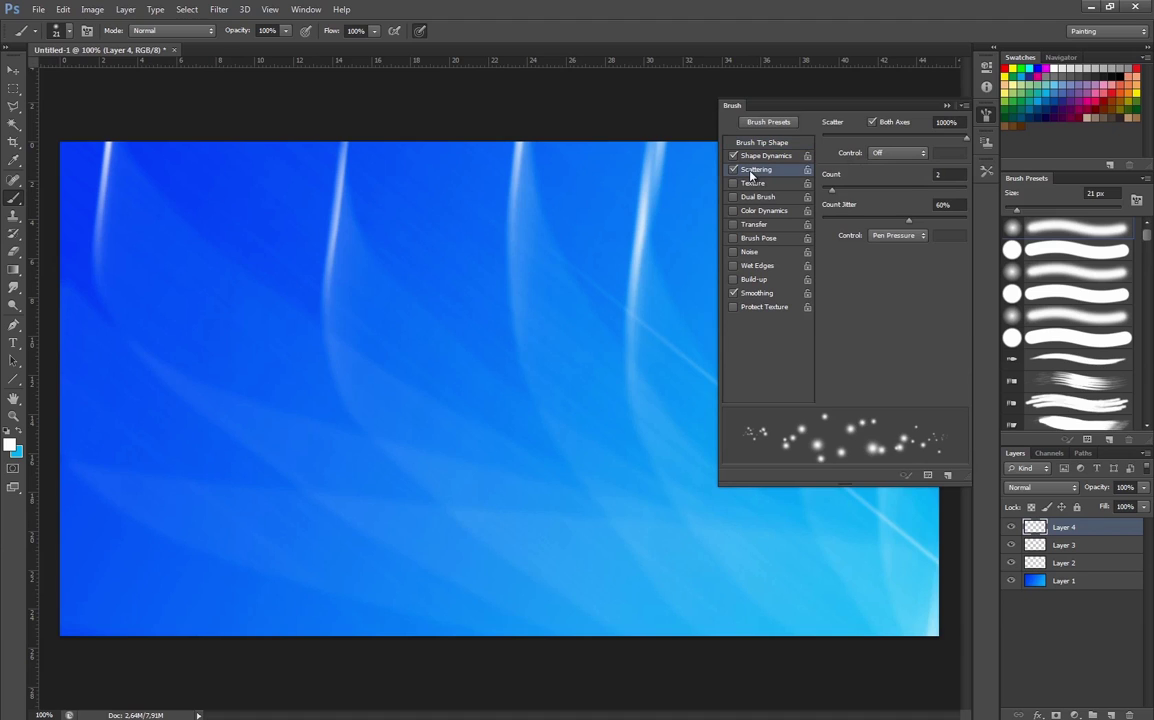
{"action": "left_click", "coordinate": [752, 225]}
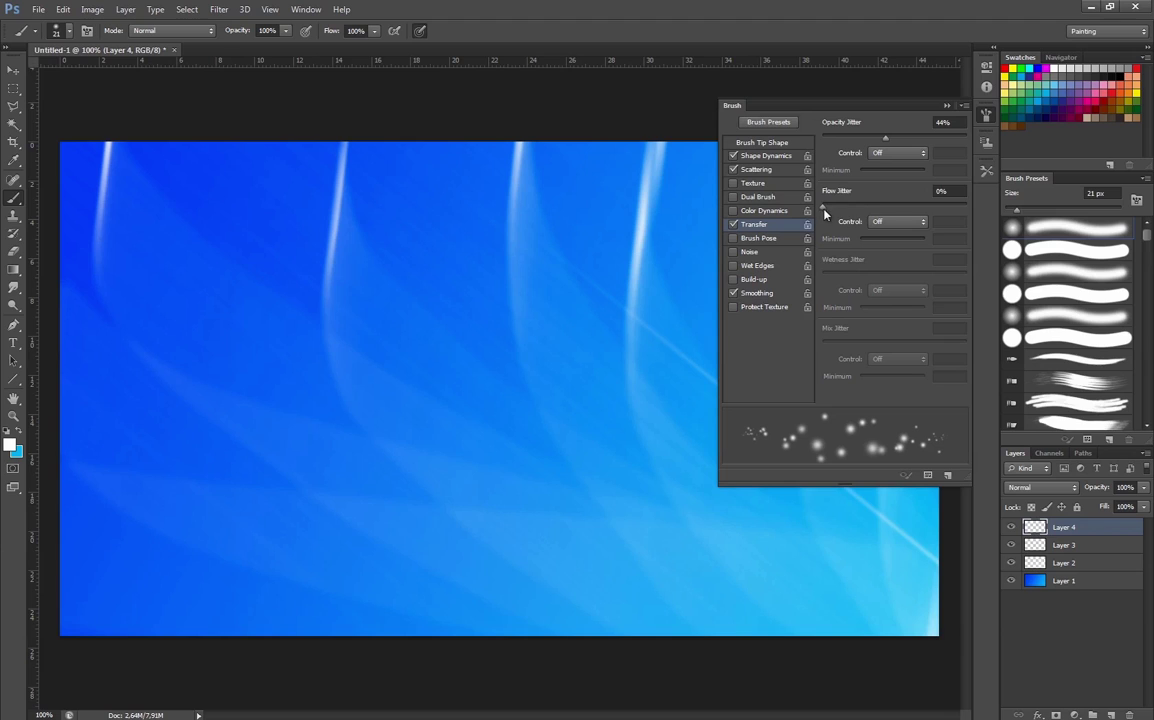
{"action": "left_click_drag", "start_coordinate": [825, 213], "coordinate": [885, 212]}
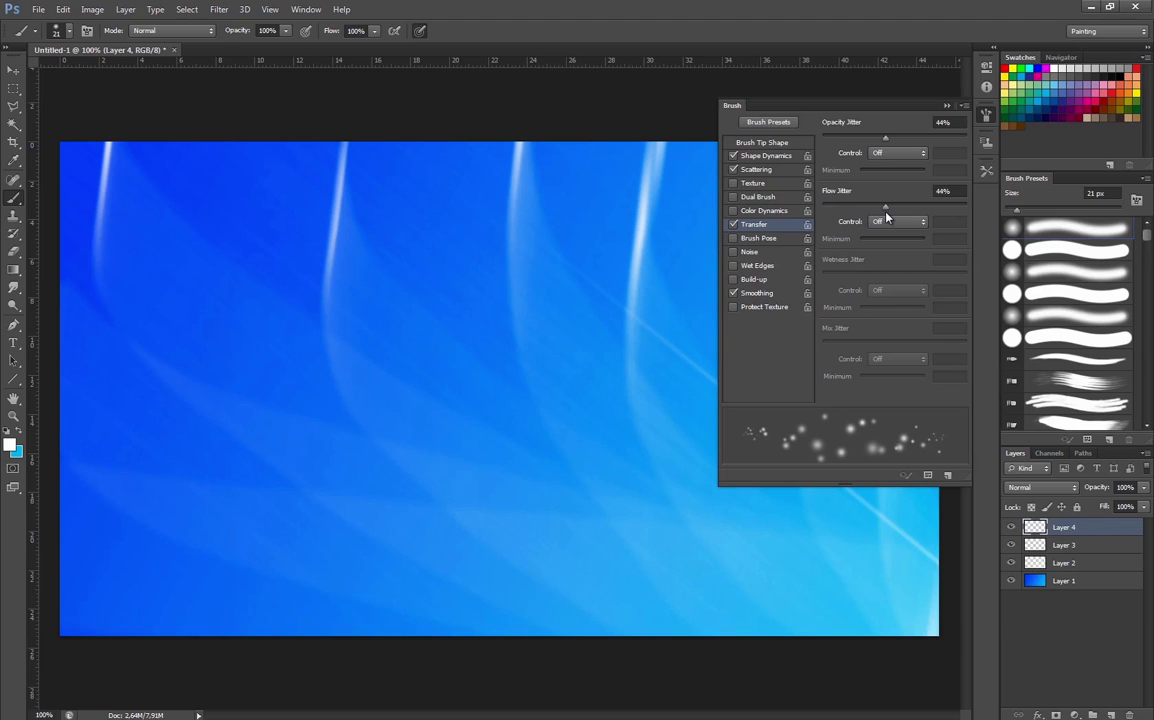
{"action": "left_click", "coordinate": [946, 105]}
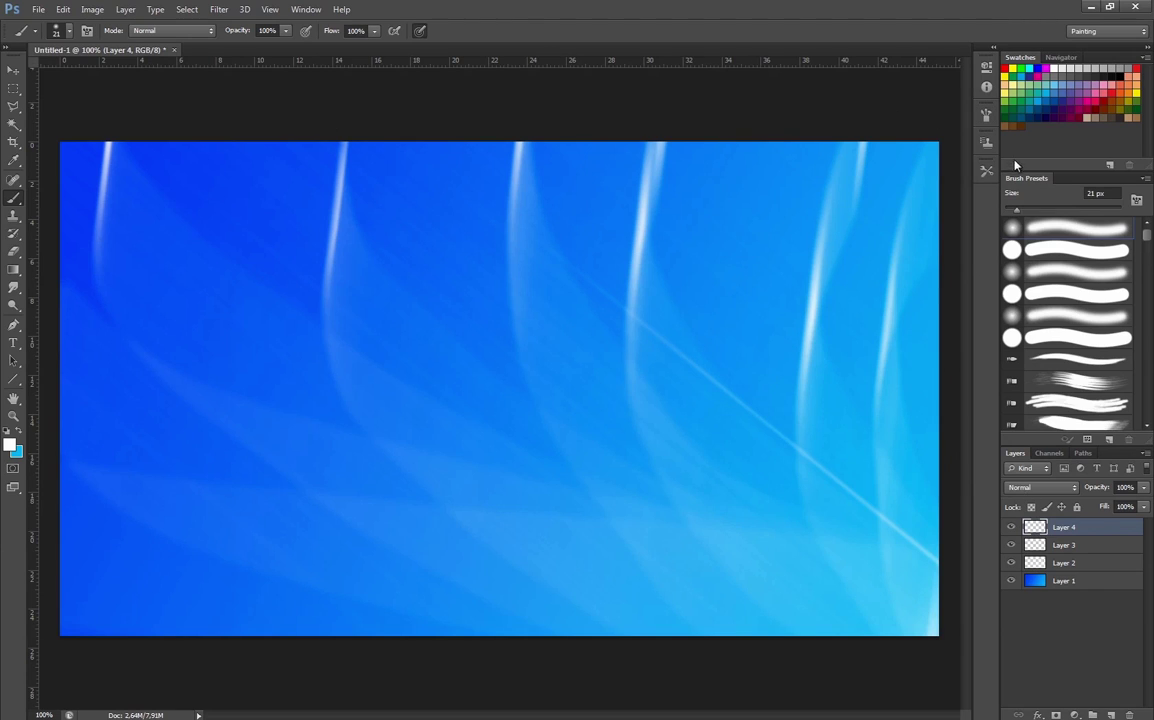
Step: Enlarge the brush to 77 px and paint large soft bokeh dots on the right and lower middle
{"action": "left_click_drag", "start_coordinate": [1023, 211], "coordinate": [1046, 216]}
{"action": "mouse_move", "coordinate": [926, 628]}
{"action": "left_mouse_down"}
{"action": "mouse_move", "coordinate": [824, 224]}
{"action": "mouse_move", "coordinate": [924, 600]}
{"action": "mouse_move", "coordinate": [907, 622]}
{"action": "mouse_move", "coordinate": [142, 566]}
{"action": "mouse_move", "coordinate": [317, 589]}
{"action": "mouse_move", "coordinate": [945, 586]}
{"action": "mouse_move", "coordinate": [914, 618]}
{"action": "mouse_move", "coordinate": [732, 545]}
{"action": "left_mouse_up"}
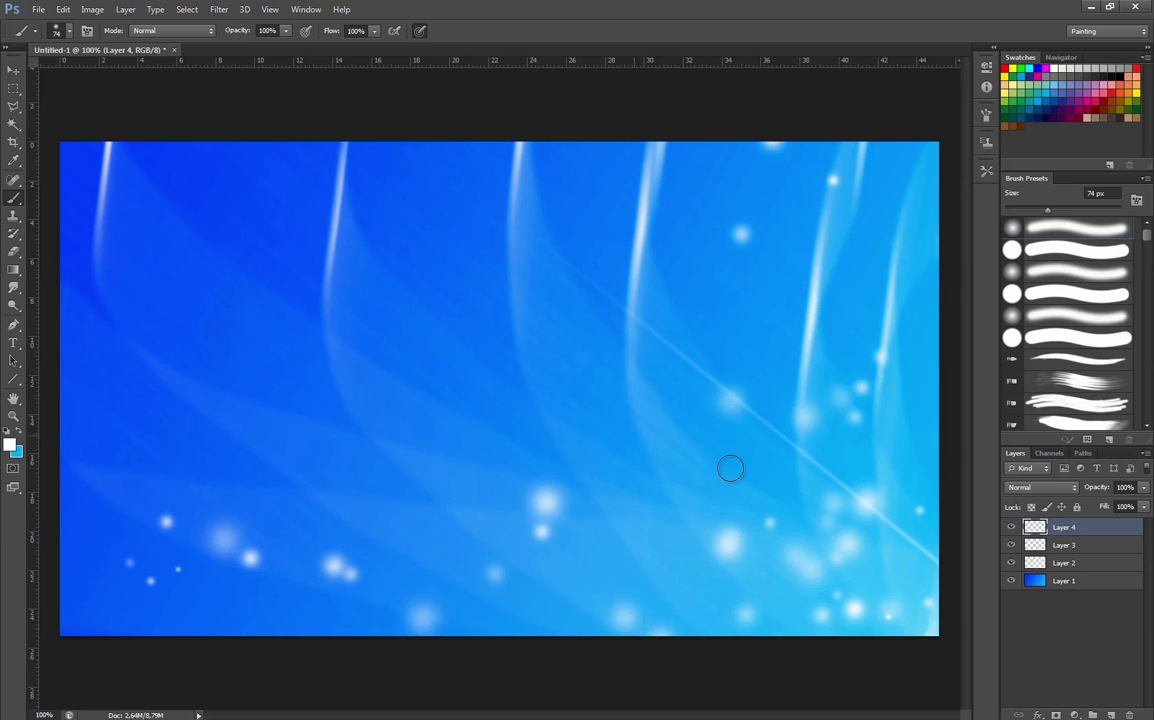
{"action": "mouse_move", "coordinate": [801, 549]}
{"action": "left_mouse_down"}
{"action": "mouse_move", "coordinate": [641, 451]}
{"action": "mouse_move", "coordinate": [536, 366]}
{"action": "left_mouse_up"}
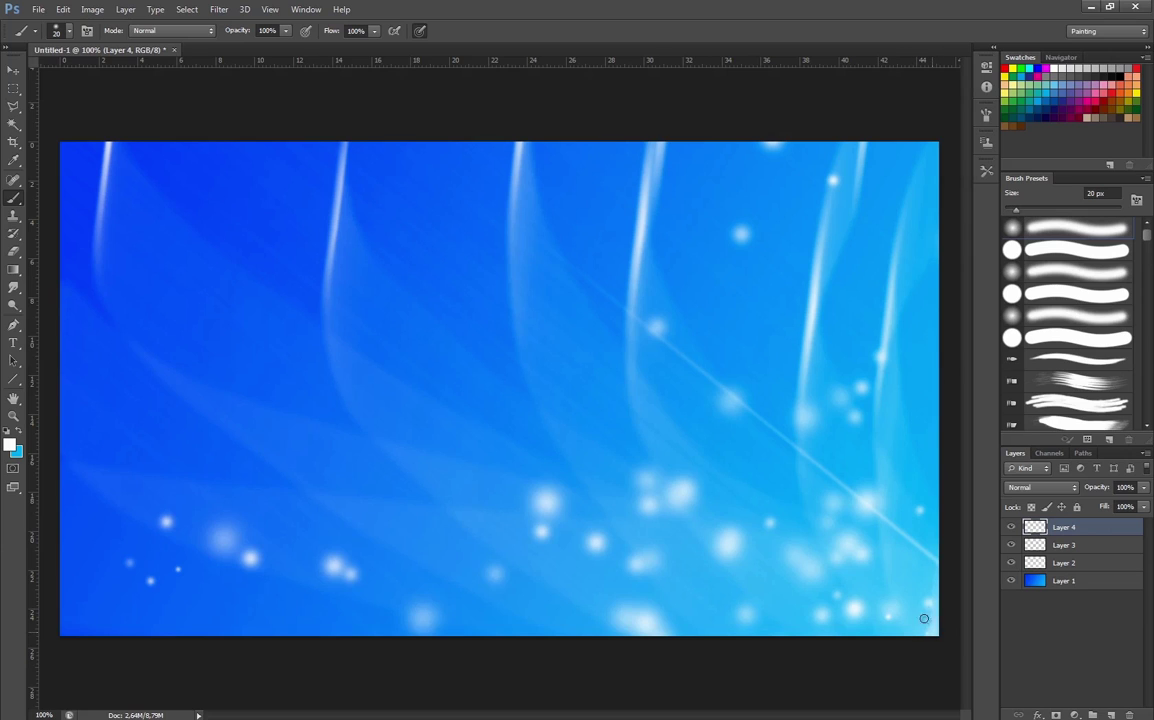
Step: Paint small scattered dots along the right edge, the bottom edge and the lower right
{"action": "left_click_drag", "start_coordinate": [922, 617], "coordinate": [845, 453]}
{"action": "left_click_drag", "start_coordinate": [920, 622], "coordinate": [72, 612]}
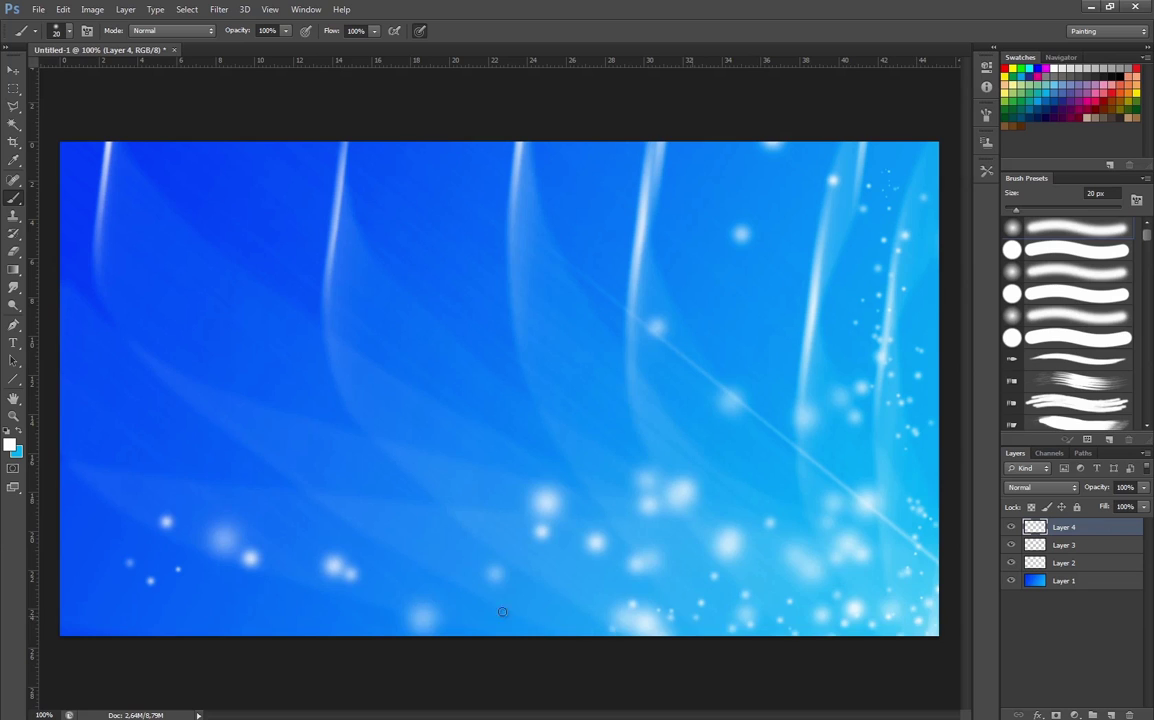
{"action": "mouse_move", "coordinate": [889, 608]}
{"action": "left_mouse_down"}
{"action": "mouse_move", "coordinate": [670, 535]}
{"action": "mouse_move", "coordinate": [681, 524]}
{"action": "mouse_move", "coordinate": [938, 589]}
{"action": "mouse_move", "coordinate": [914, 591]}
{"action": "mouse_move", "coordinate": [811, 476]}
{"action": "mouse_move", "coordinate": [792, 436]}
{"action": "left_mouse_up"}
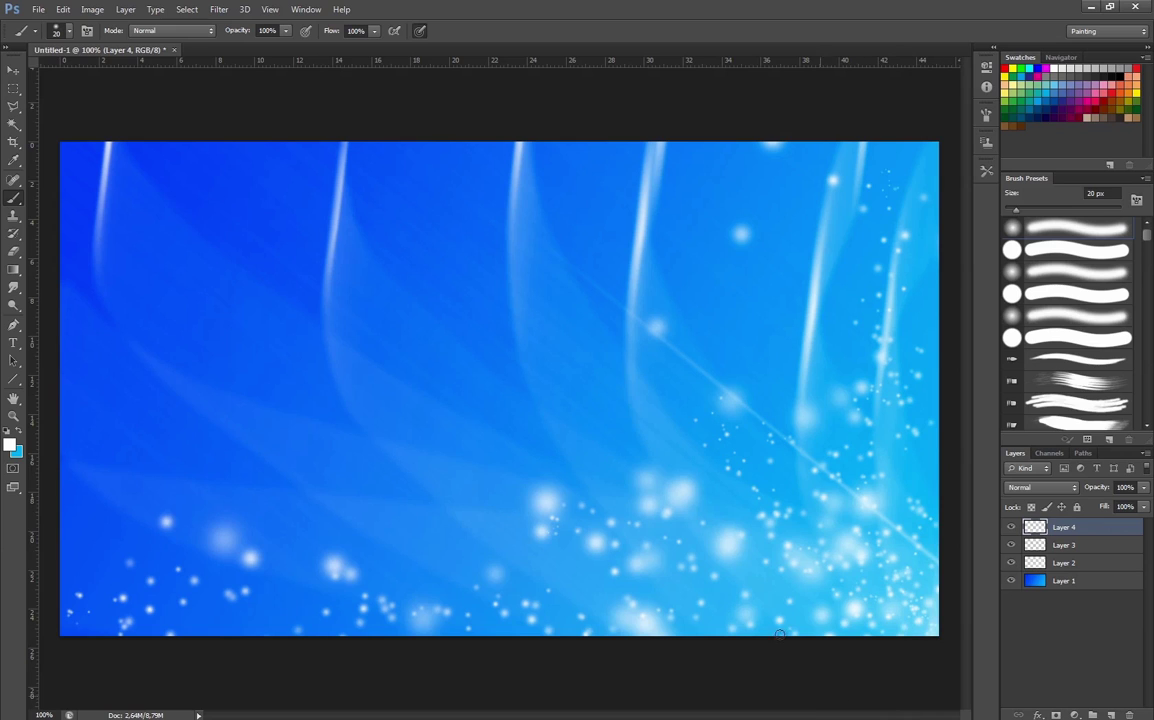
Step: Make cyan the paint colour, add Layer 5, and paint blue dots over the lower right and bottom
{"action": "left_click", "coordinate": [218, 9]}
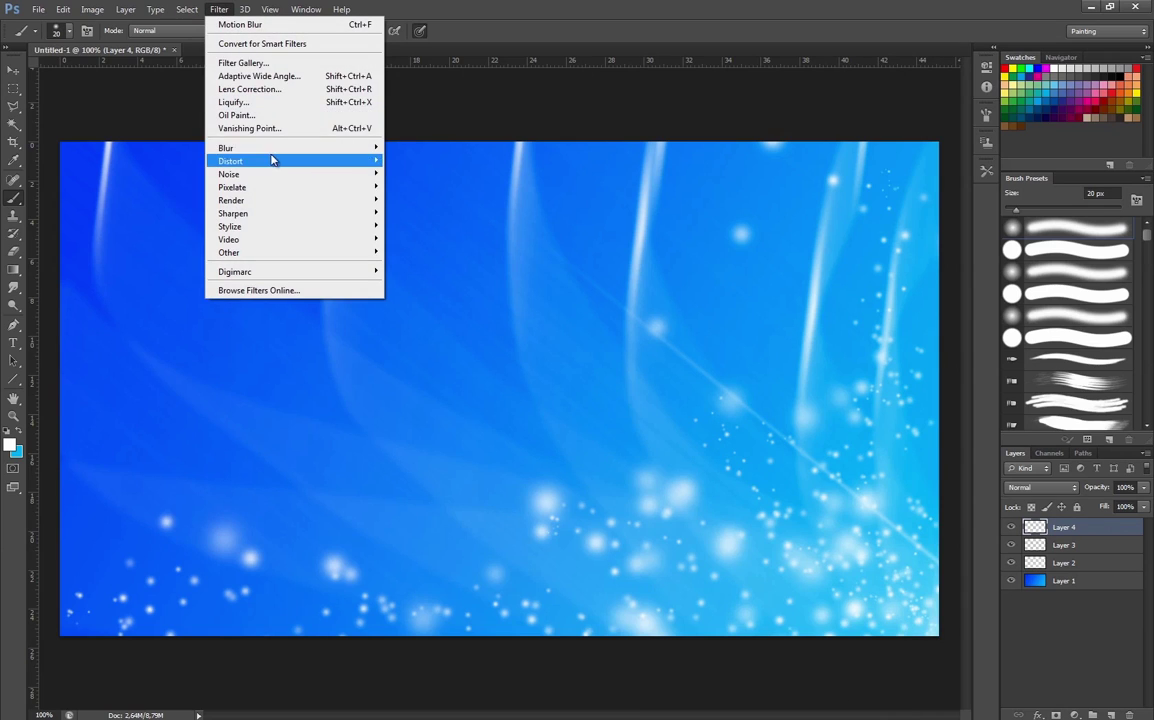
{"action": "mouse_move", "coordinate": [275, 152]}
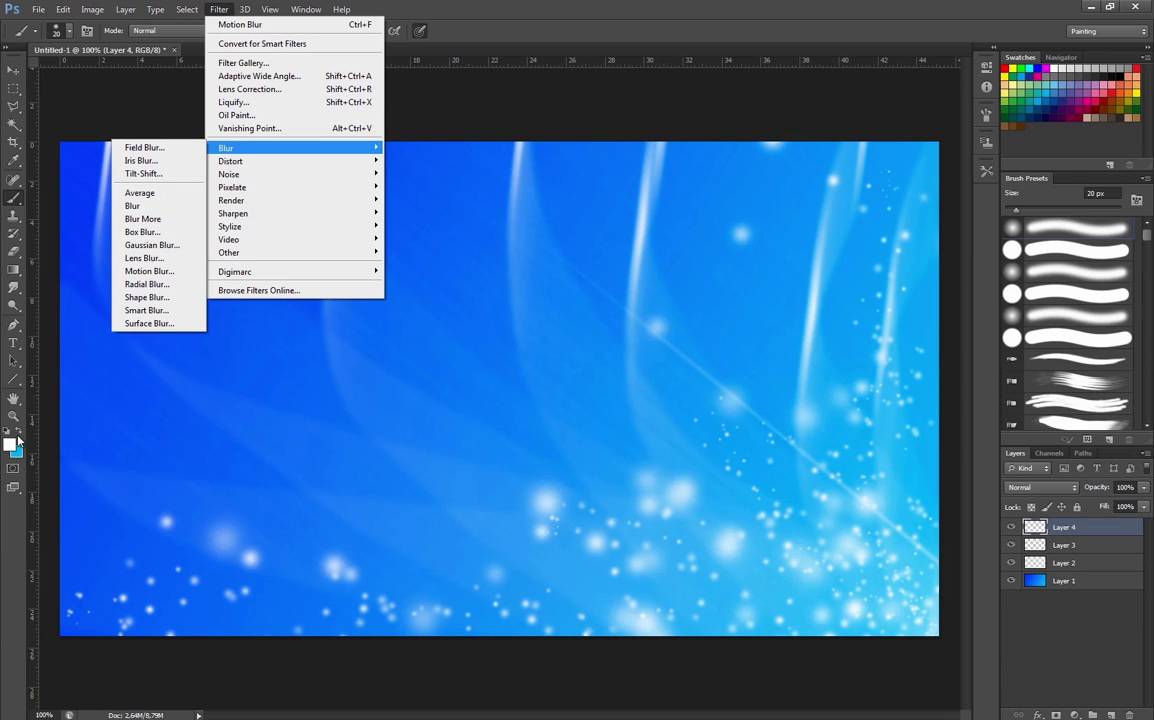
{"action": "key", "text": "Escape"}
{"action": "key", "text": "x"}
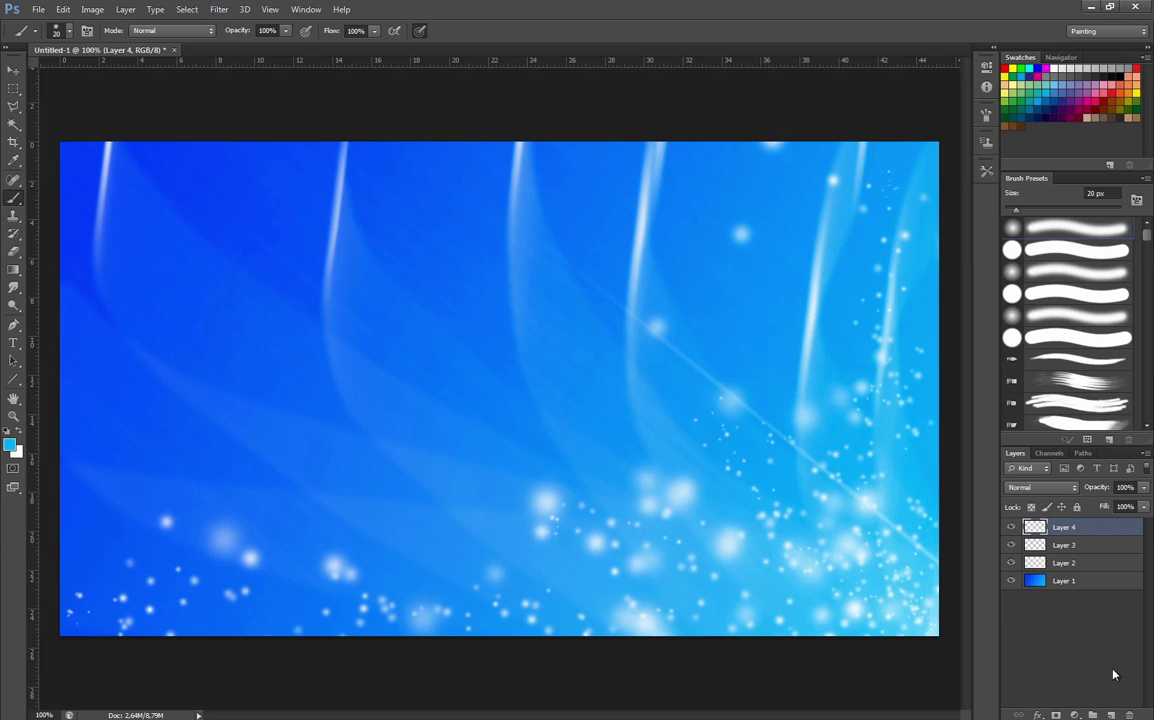
{"action": "left_click", "coordinate": [1111, 715]}
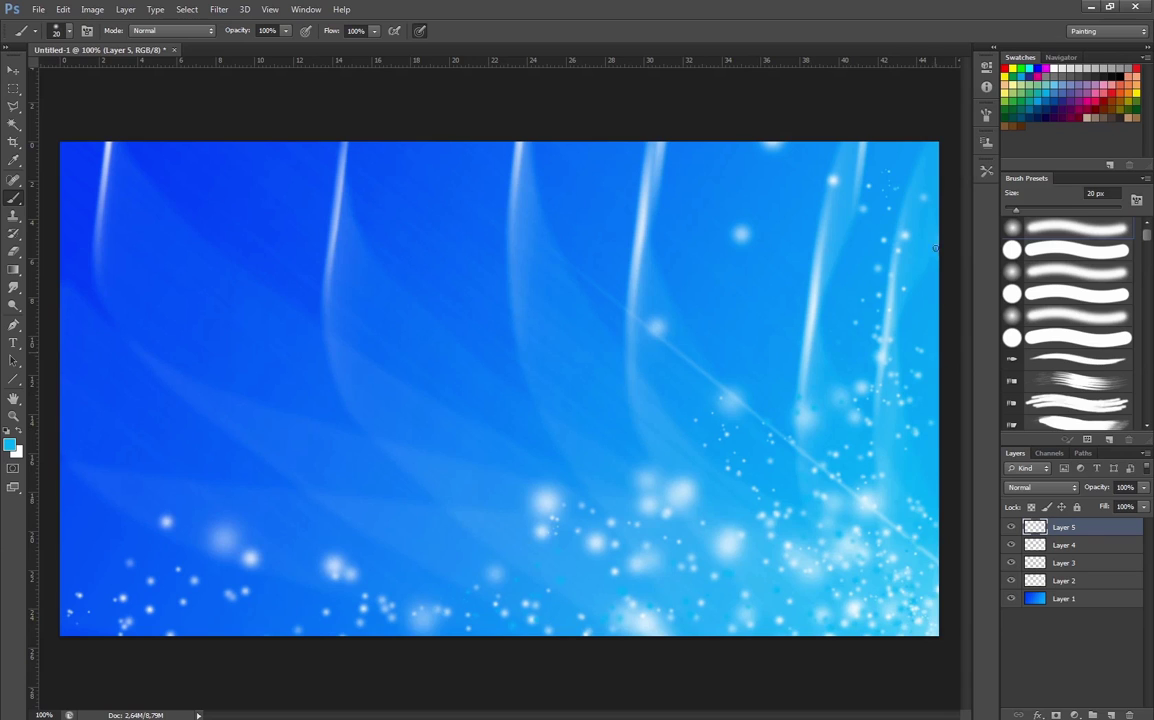
{"action": "mouse_move", "coordinate": [831, 400]}
{"action": "left_mouse_down"}
{"action": "mouse_move", "coordinate": [813, 545]}
{"action": "mouse_move", "coordinate": [790, 446]}
{"action": "mouse_move", "coordinate": [792, 556]}
{"action": "mouse_move", "coordinate": [393, 640]}
{"action": "left_mouse_up"}
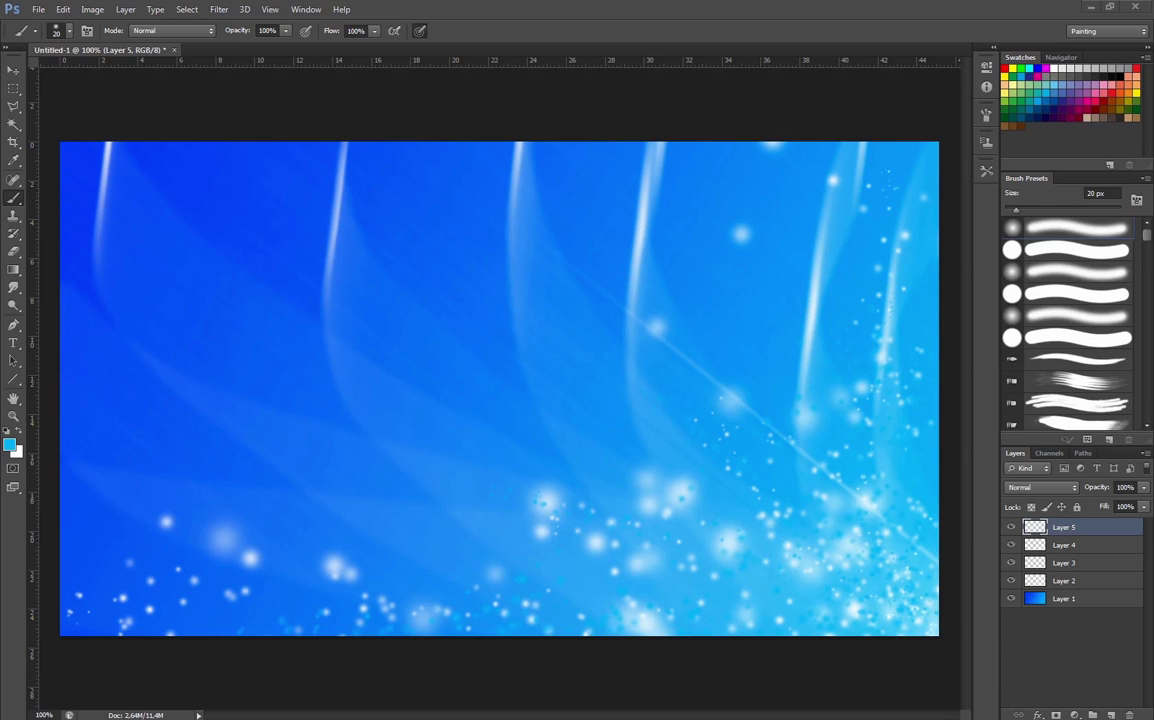
Step: Place the CRYTIVO logo at the canvas centre and move its layer just above Layer 1
{"action": "left_click_drag", "start_coordinate": [0, 360], "coordinate": [572, 353]}
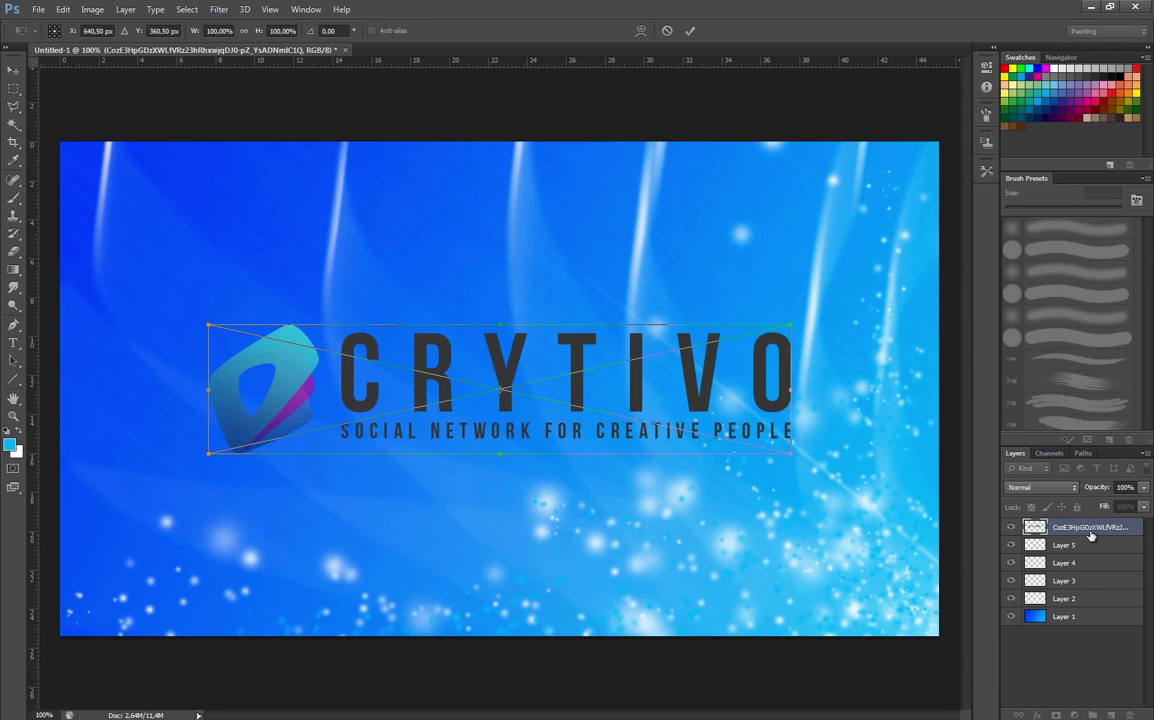
{"action": "left_click", "coordinate": [689, 33]}
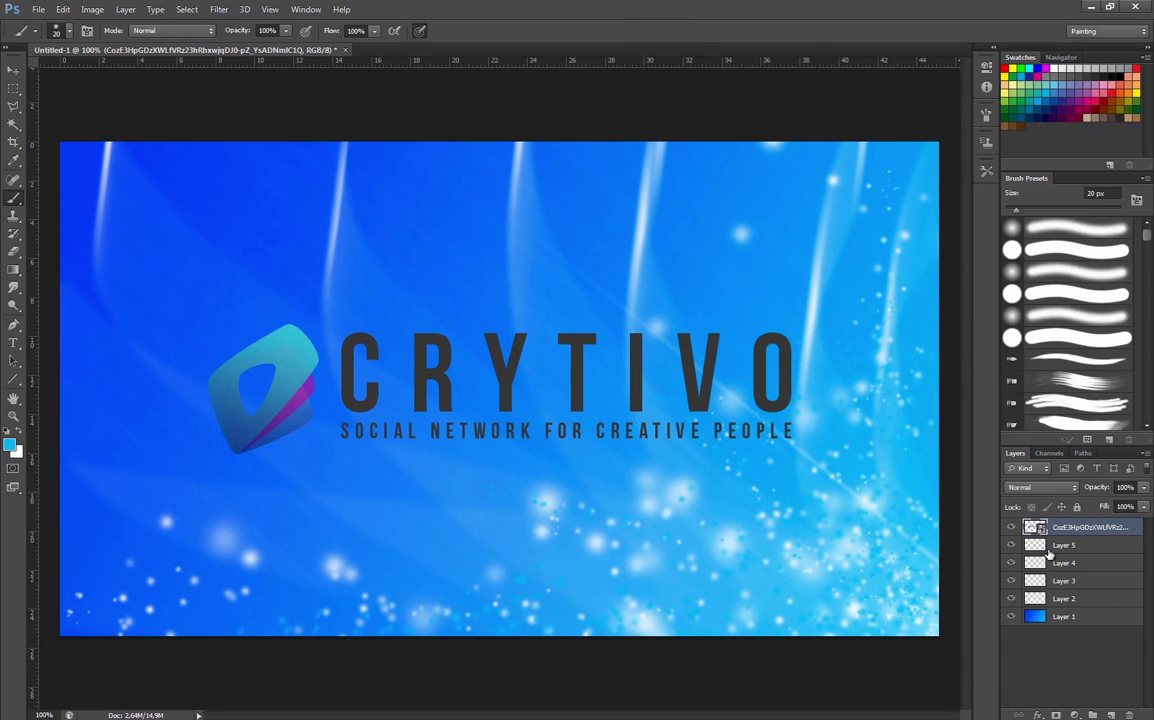
{"action": "left_click_drag", "start_coordinate": [1090, 530], "coordinate": [1093, 602]}
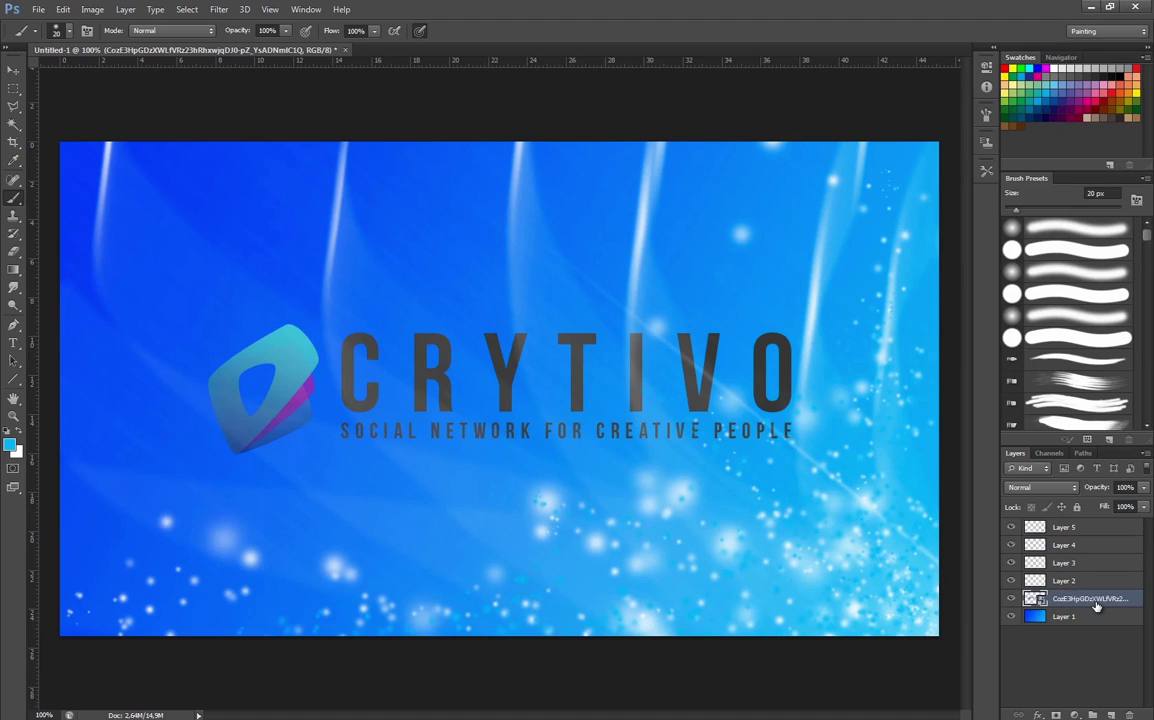